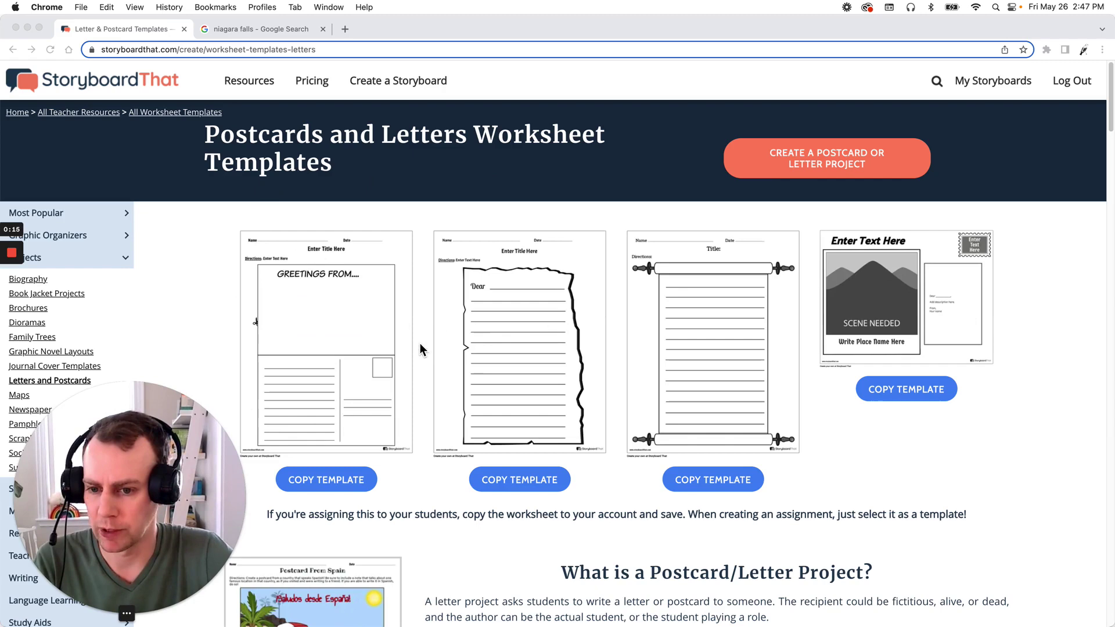
- Copy the GREETINGS FROM postcard worksheet template into a new storyboard
click(351, 486)
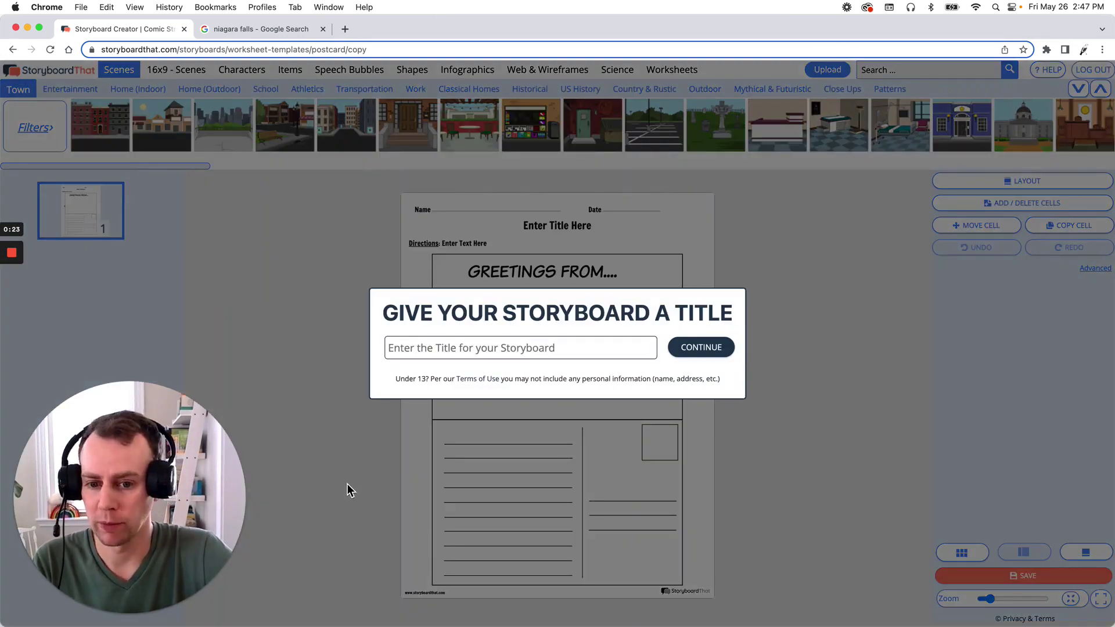
- Title the new storyboard 'Template 1' and continue to the blank postcard worksheet
click(471, 352)
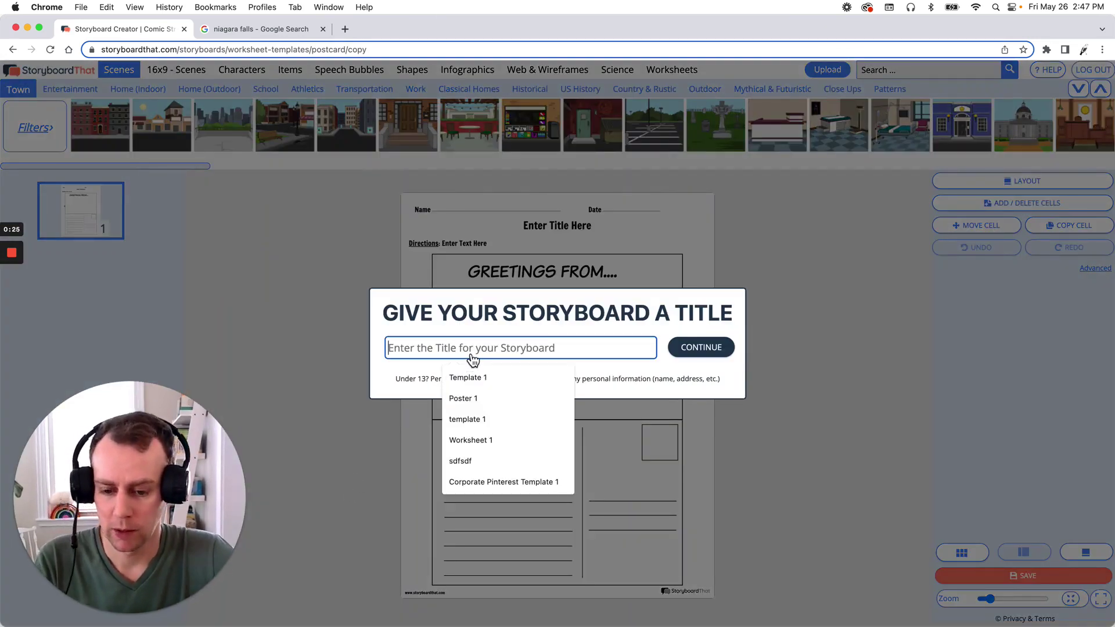
text(Template )
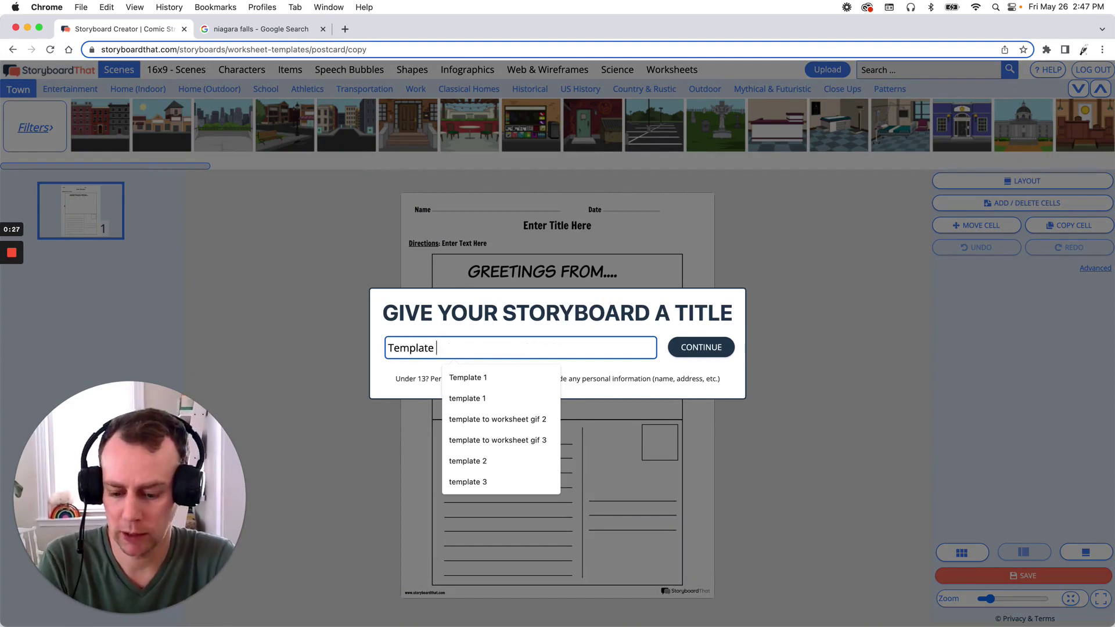
text(1)
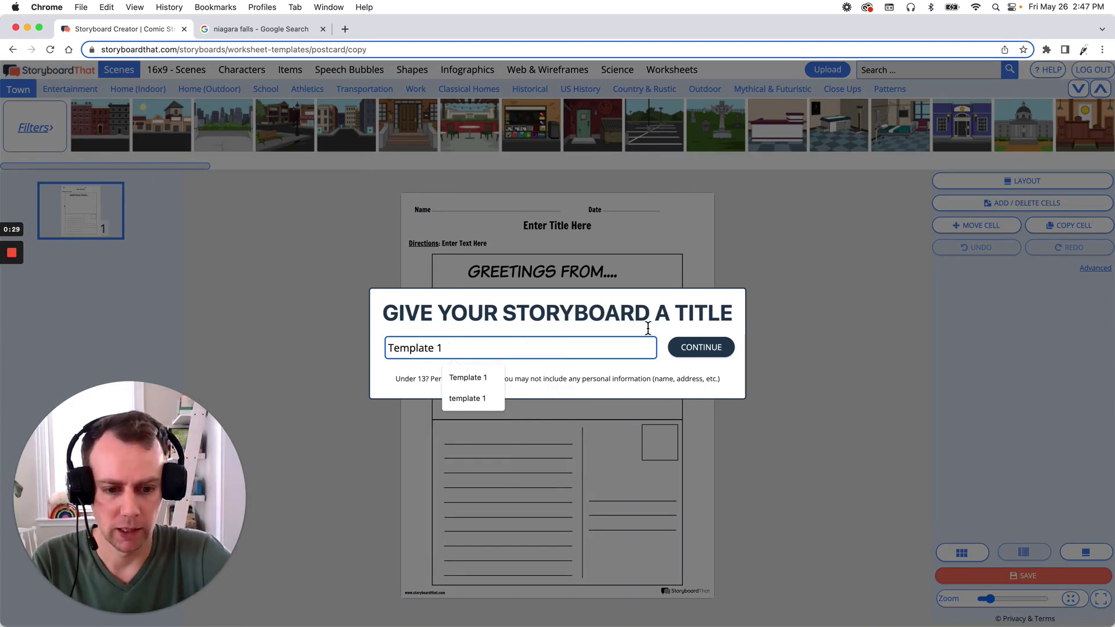
click(707, 352)
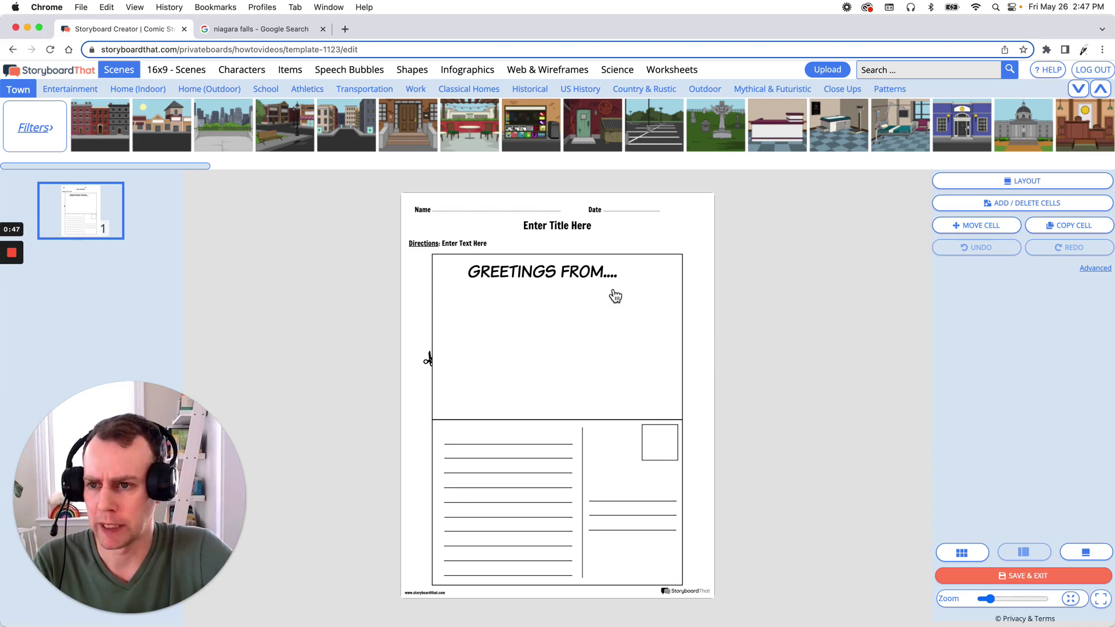
- Switch the art library to Characters and browse the Adults category
mouse_move(271, 109)
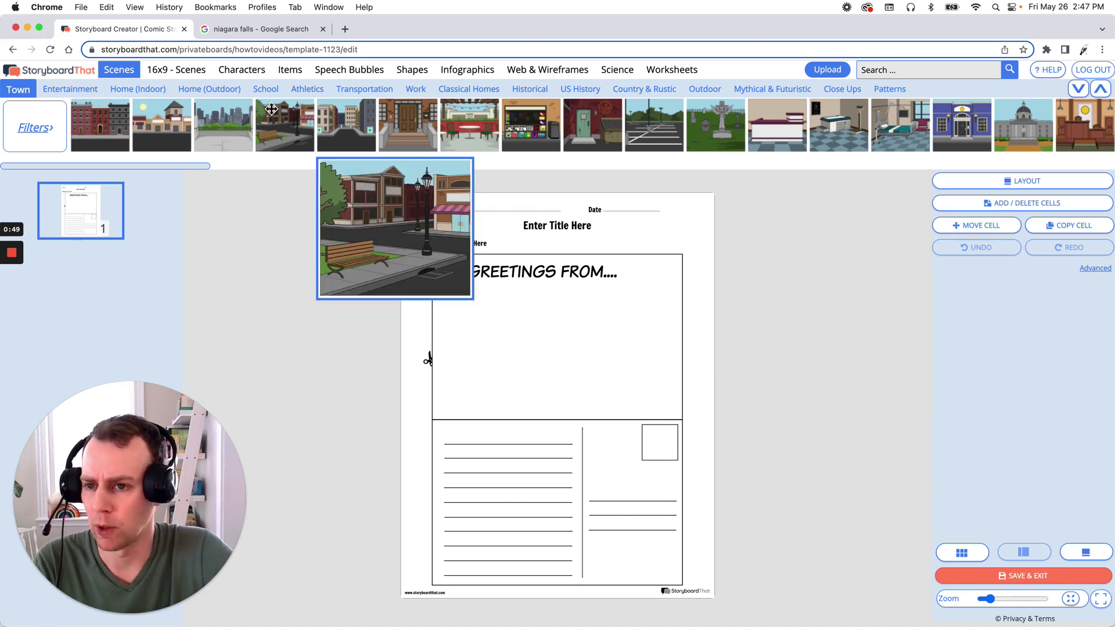
click(250, 72)
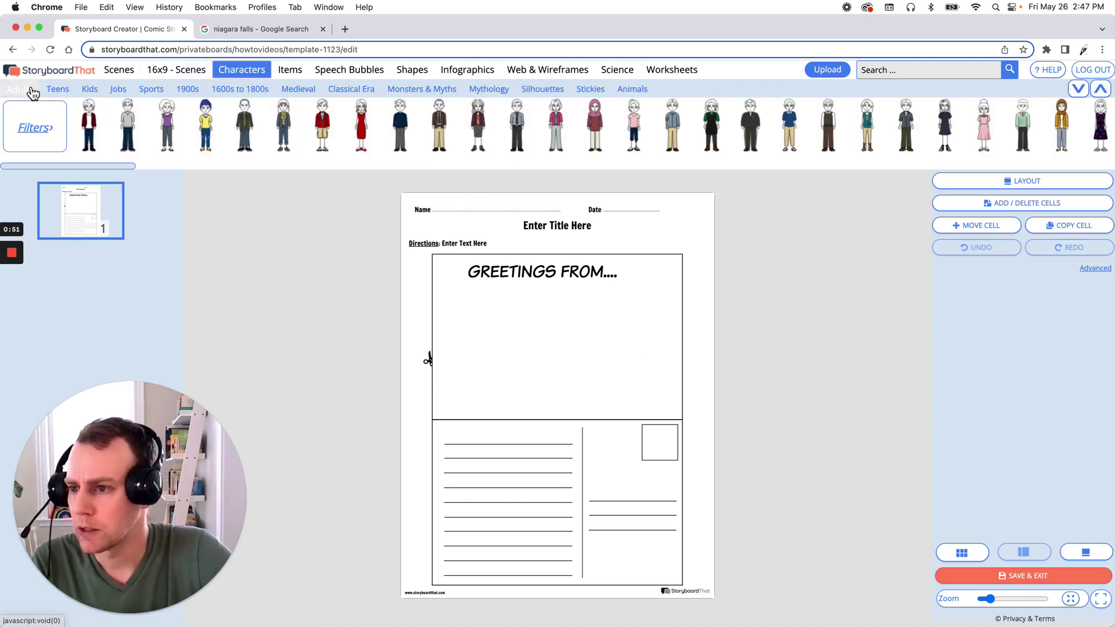
mouse_move(115, 131)
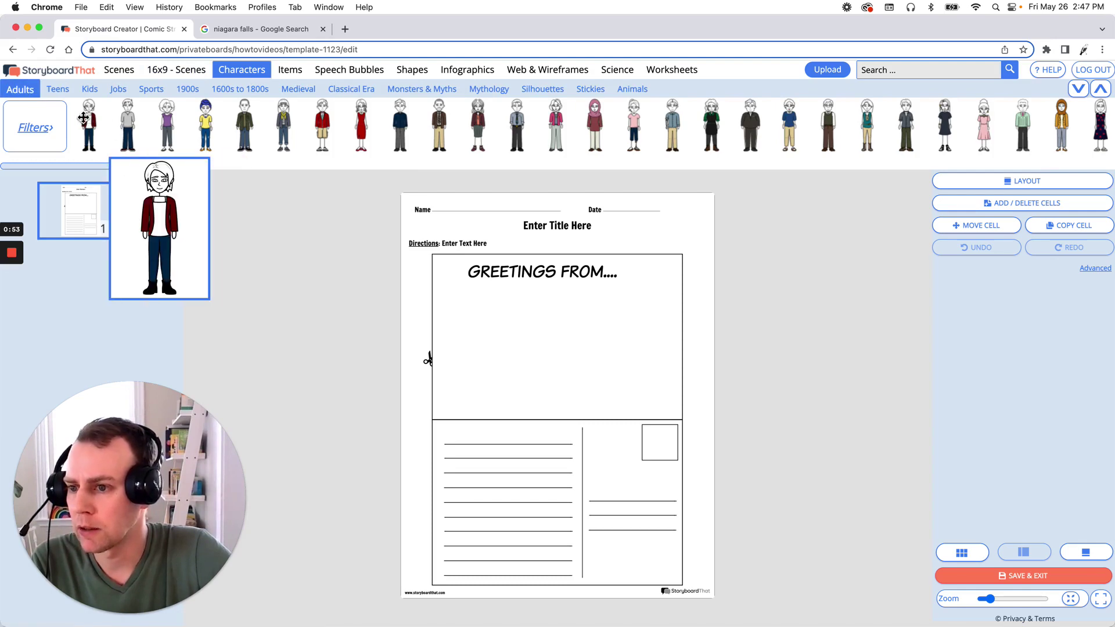
mouse_move(93, 172)
mouse_down()
mouse_move(241, 173)
mouse_move(71, 169)
mouse_up()
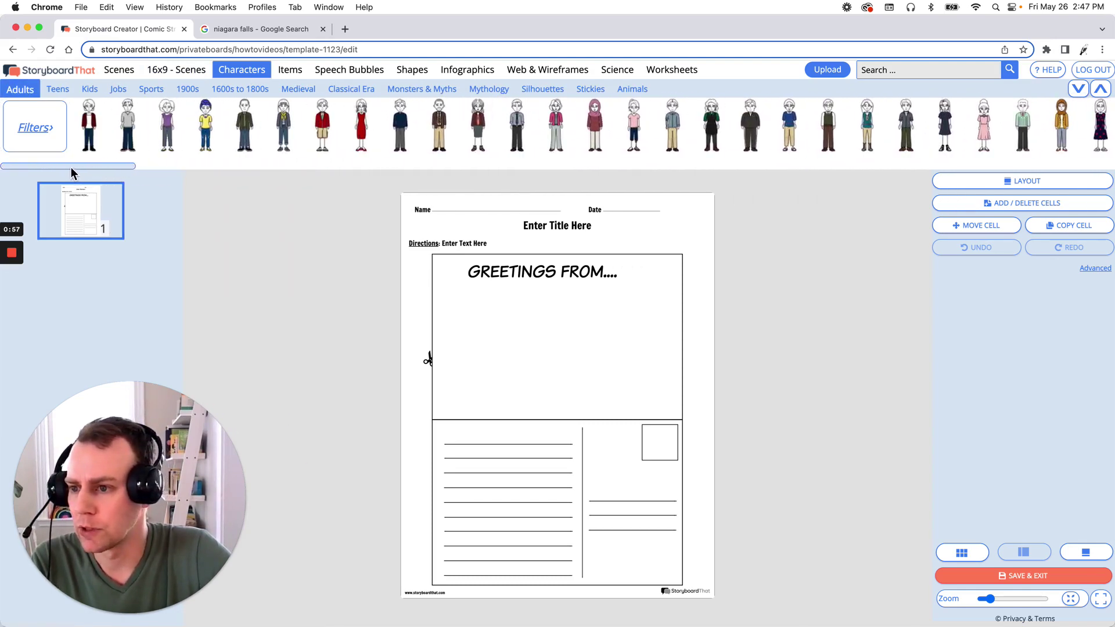
- Filter characters to those wearing shorts and place the orange-shirted hat tourist on the postcard
click(39, 133)
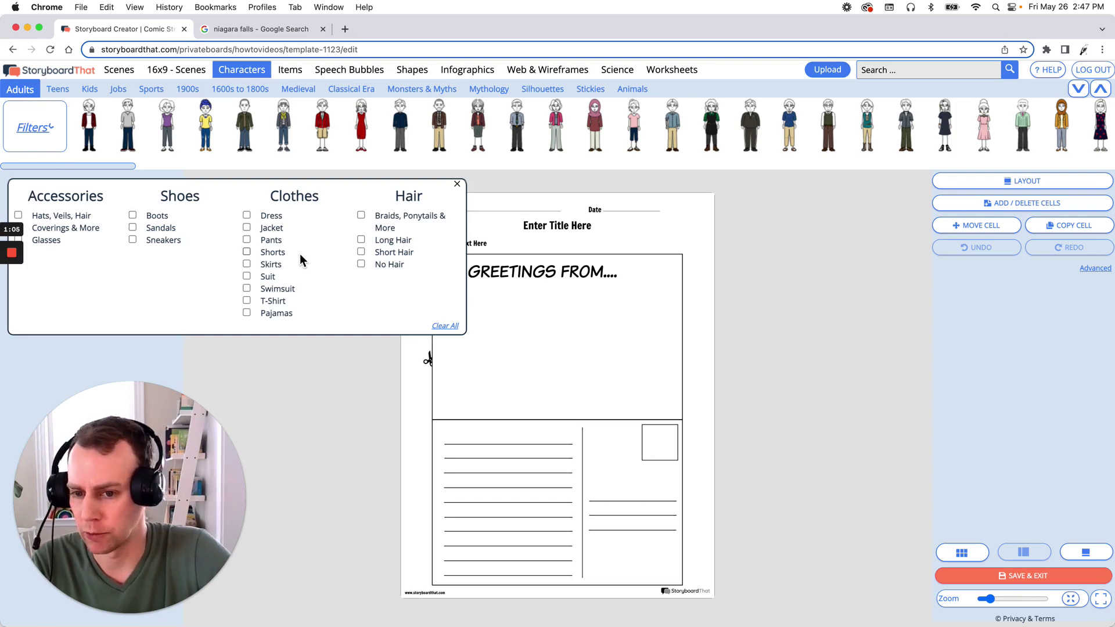
click(246, 252)
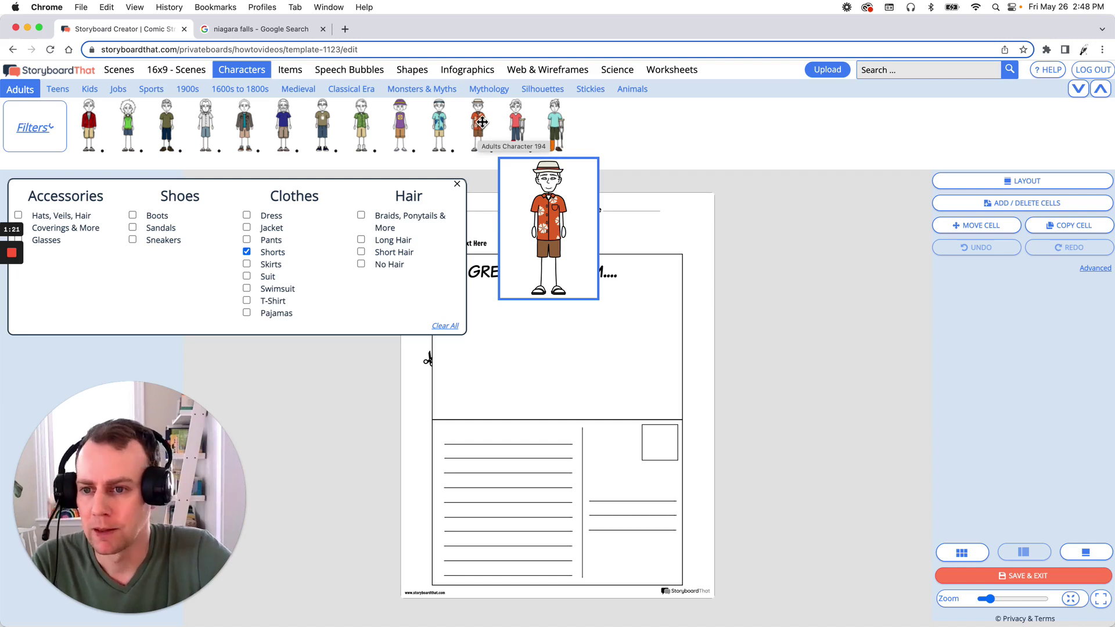
drag(482, 122, 666, 365)
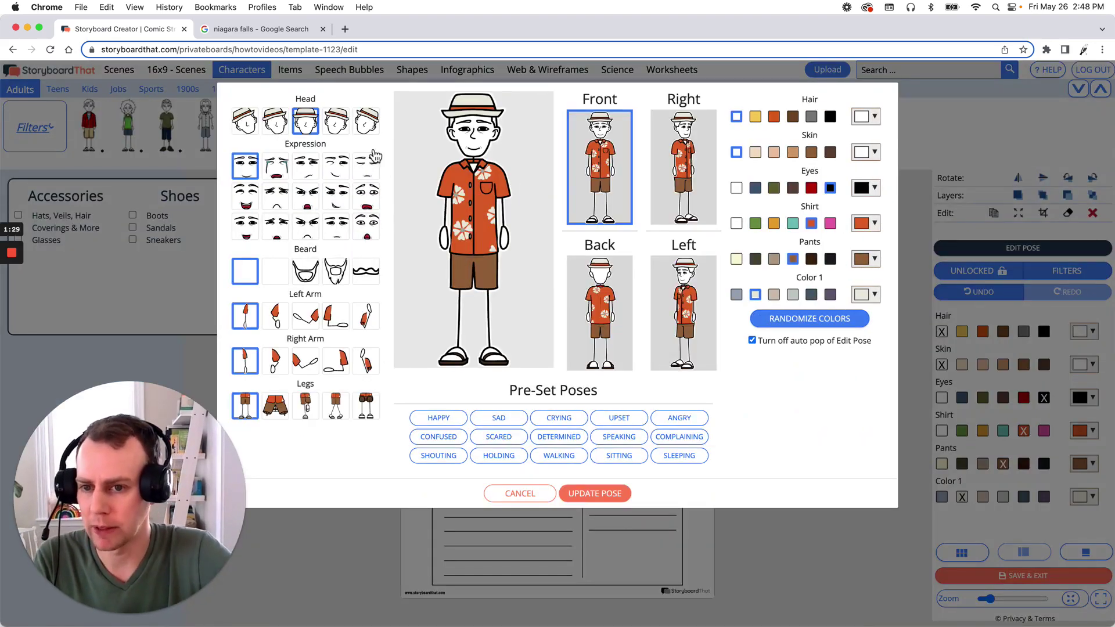
- Pose the tourist with a tilted head, open mouth, bent and raised arms, grey hair and tan skin
click(343, 126)
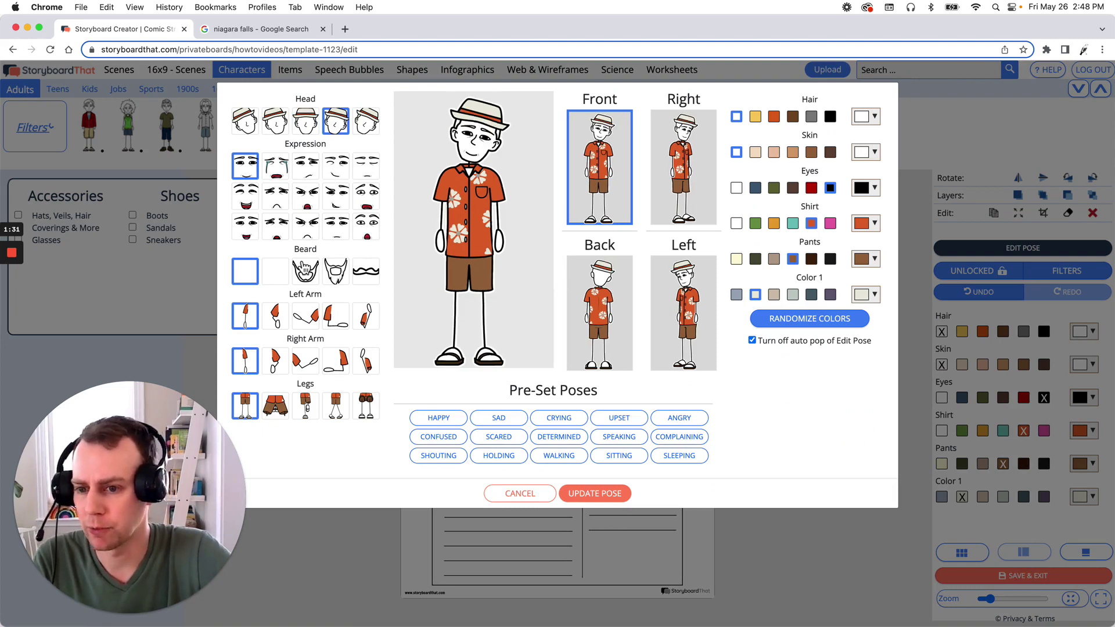
click(247, 232)
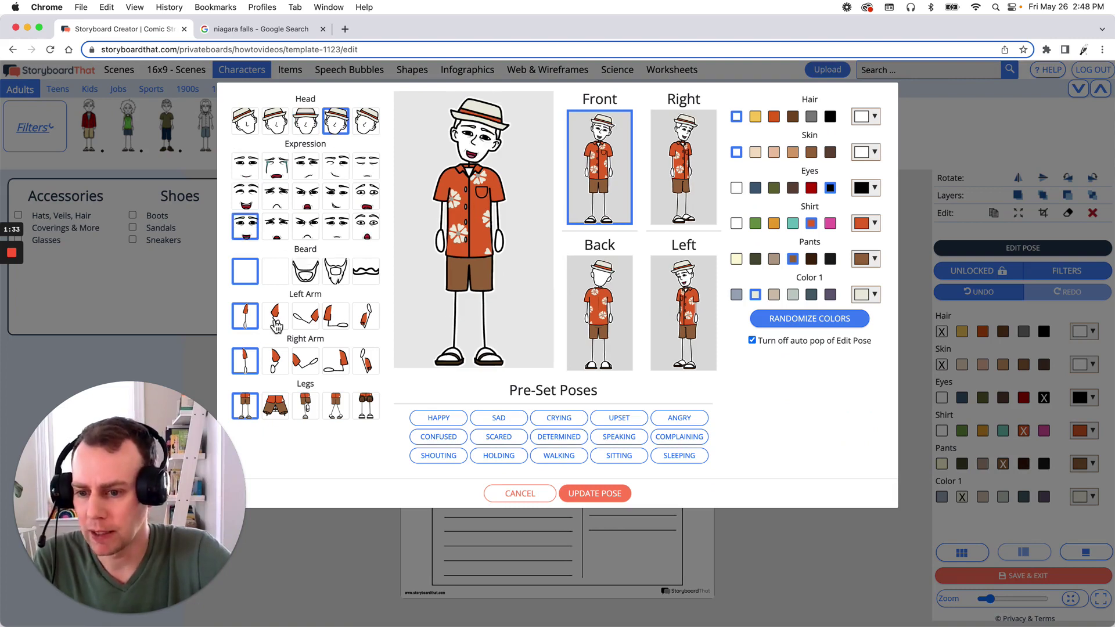
click(277, 325)
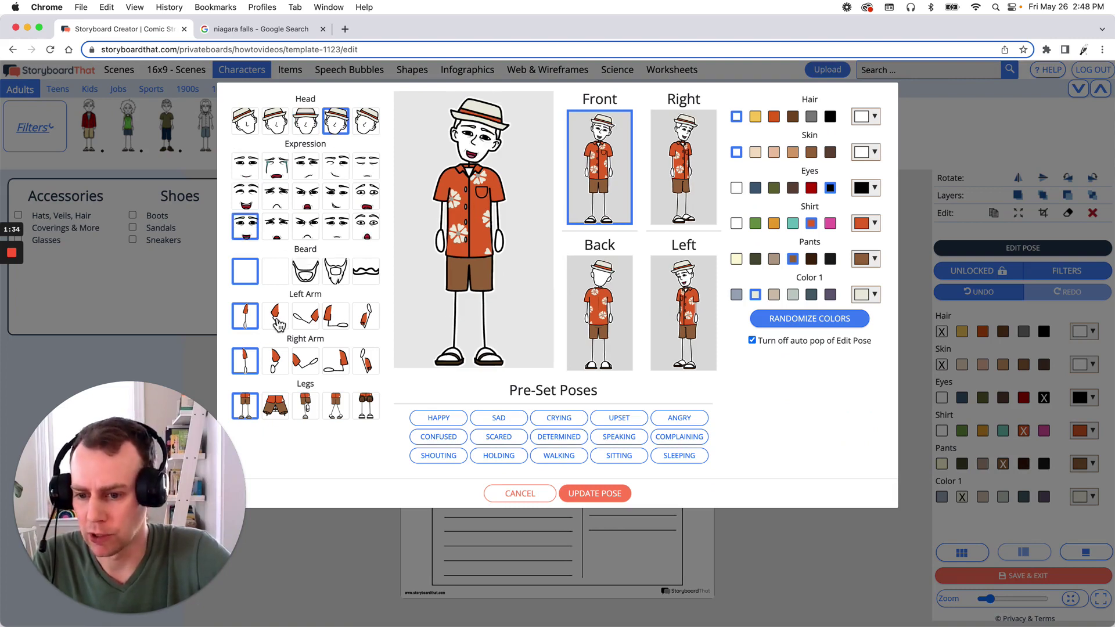
click(311, 369)
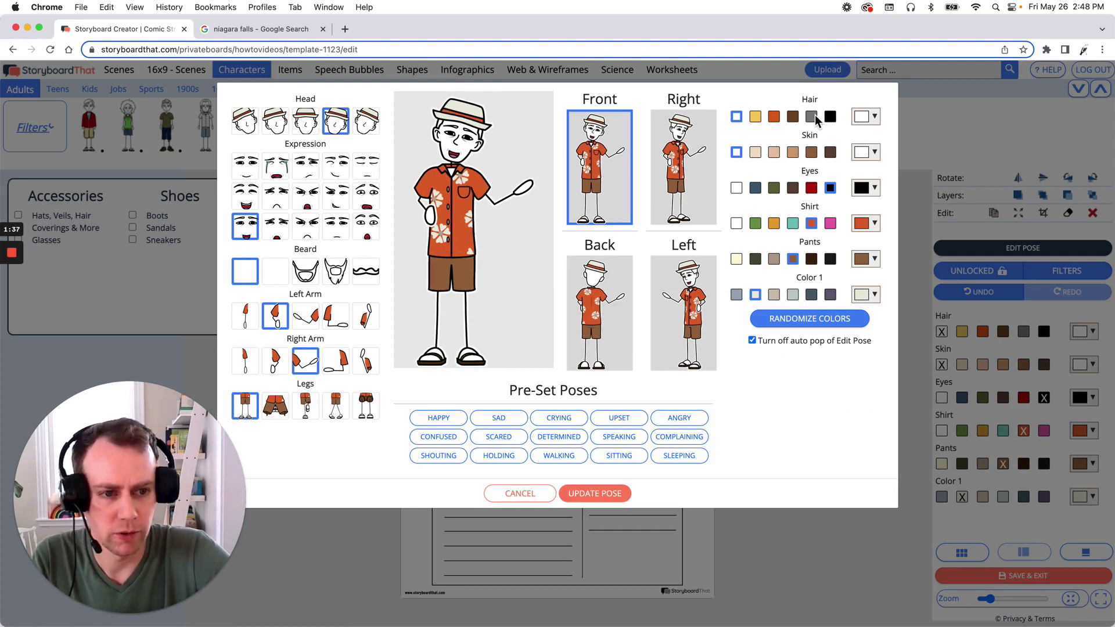
click(812, 116)
click(794, 152)
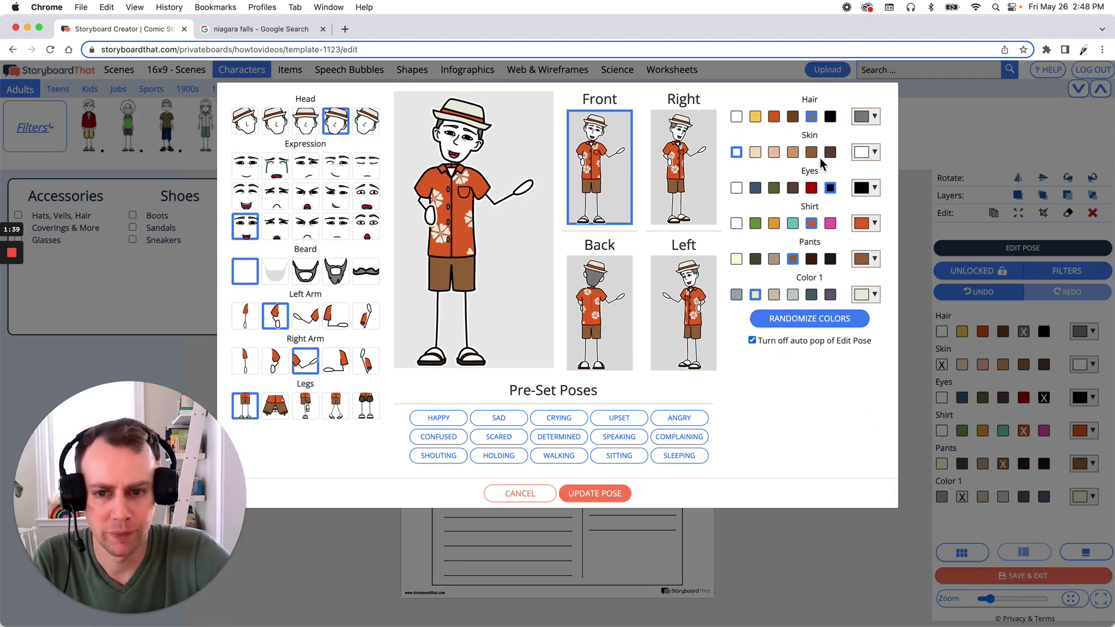
click(618, 493)
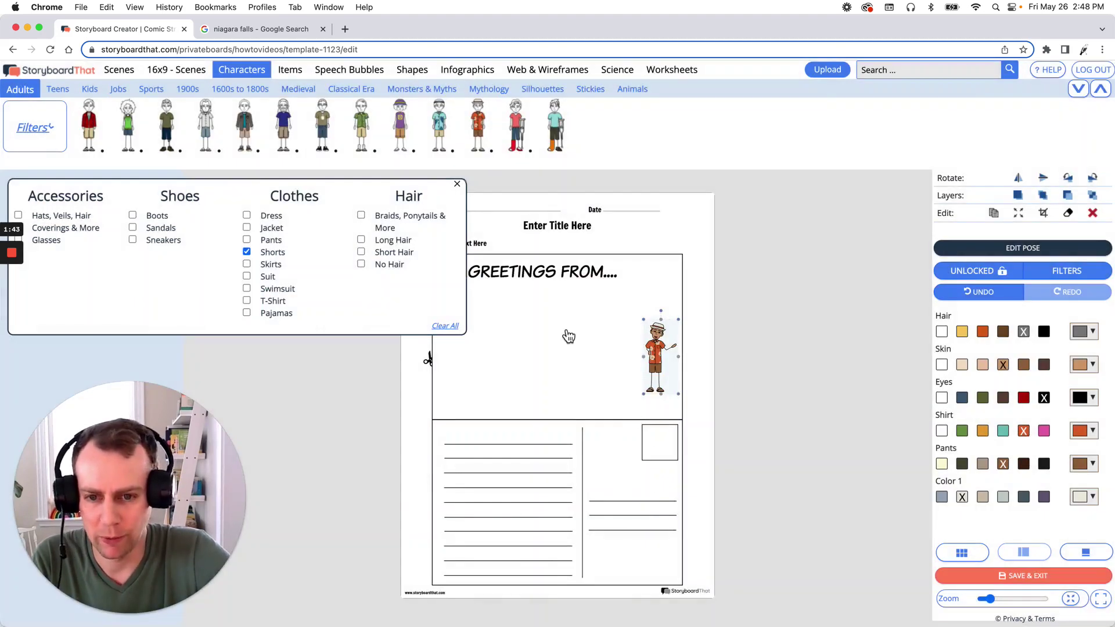
- Close the character filters and enlarge the tourist at the right of the picture
click(458, 185)
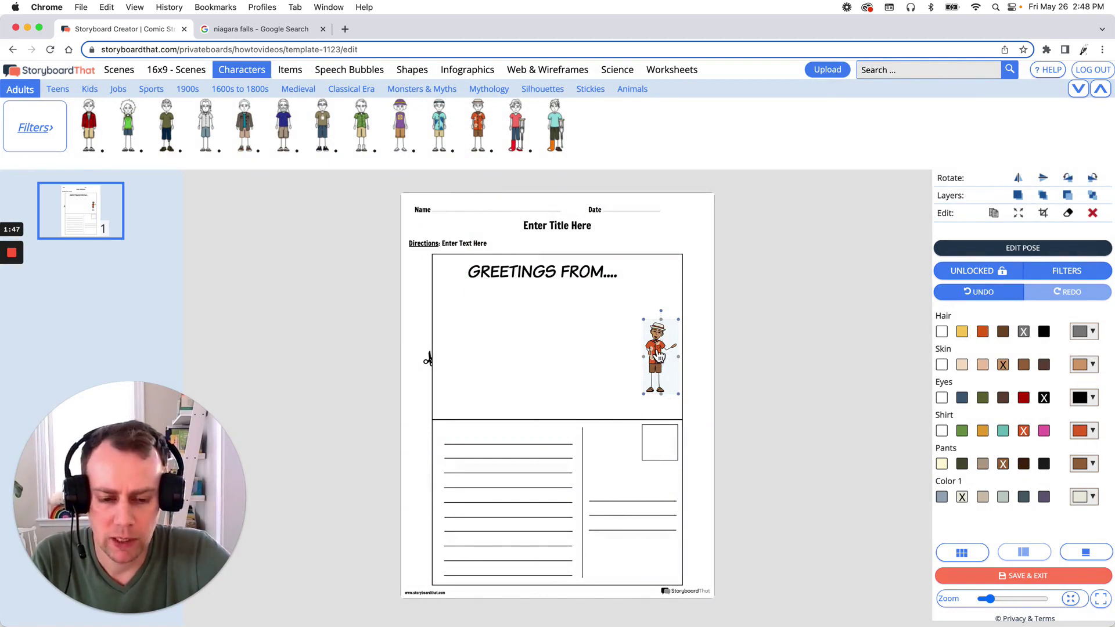
drag(662, 356, 586, 315)
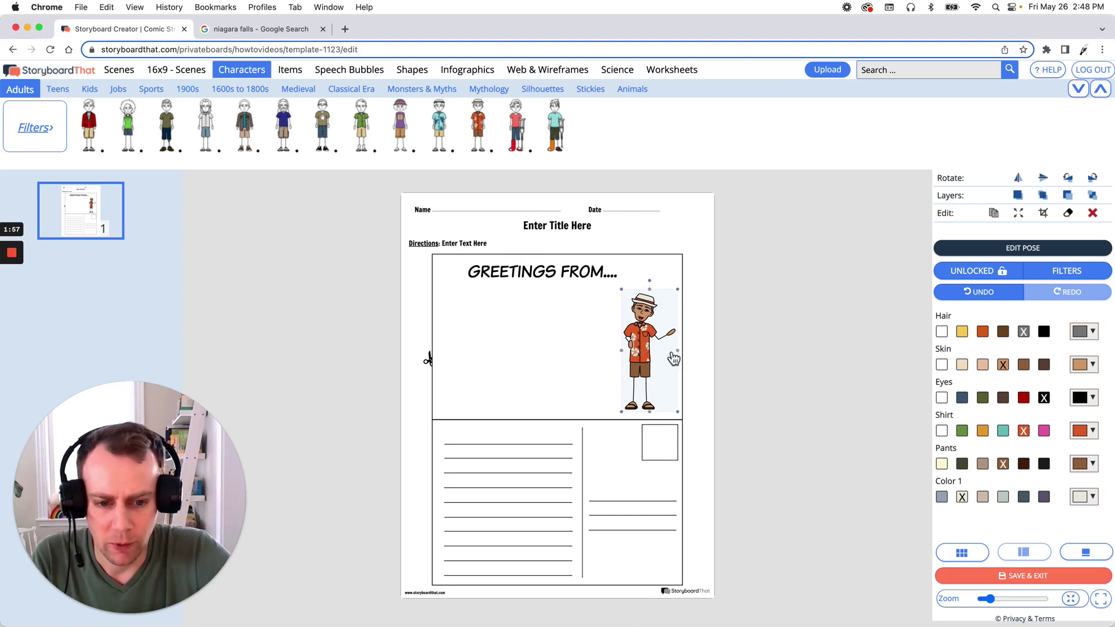
- Deselect the tourist and switch the art library to Items, showing Food
click(702, 354)
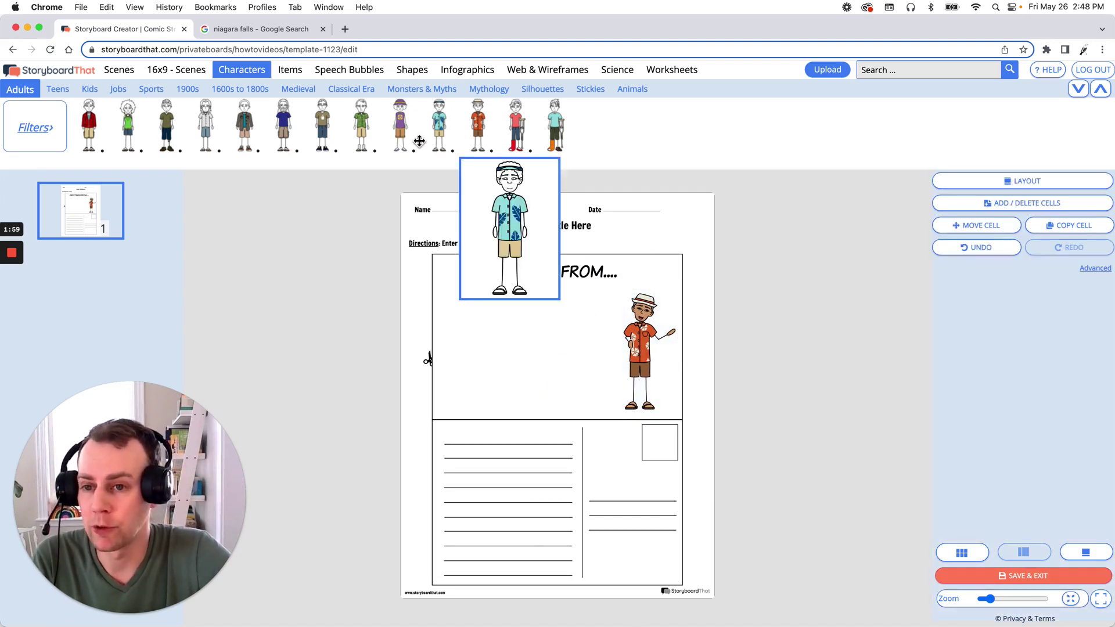
click(290, 73)
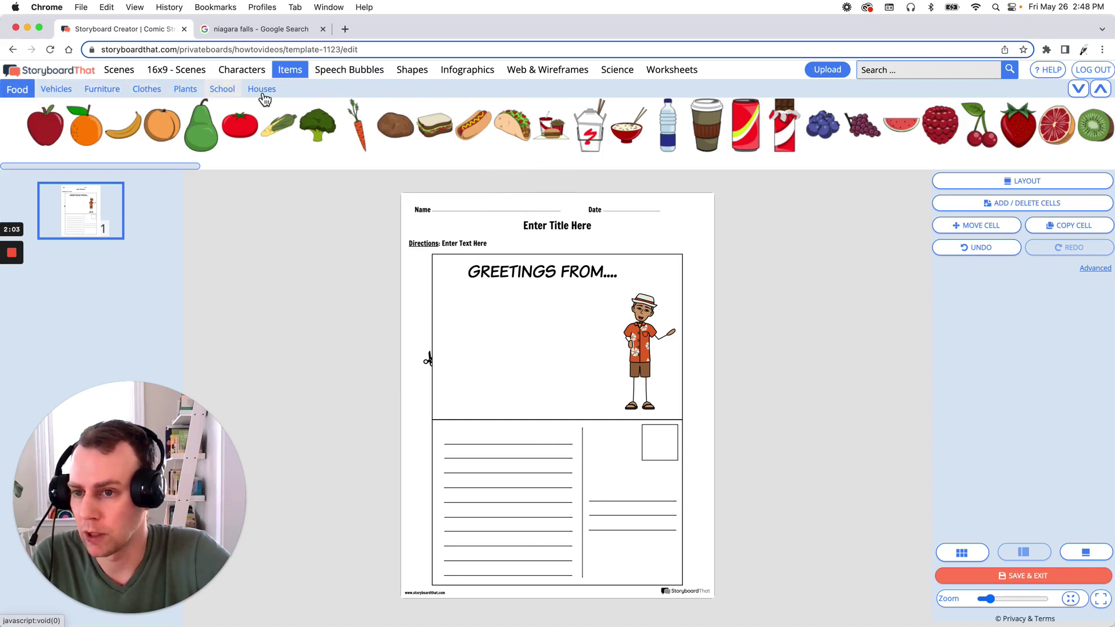
mouse_move(319, 105)
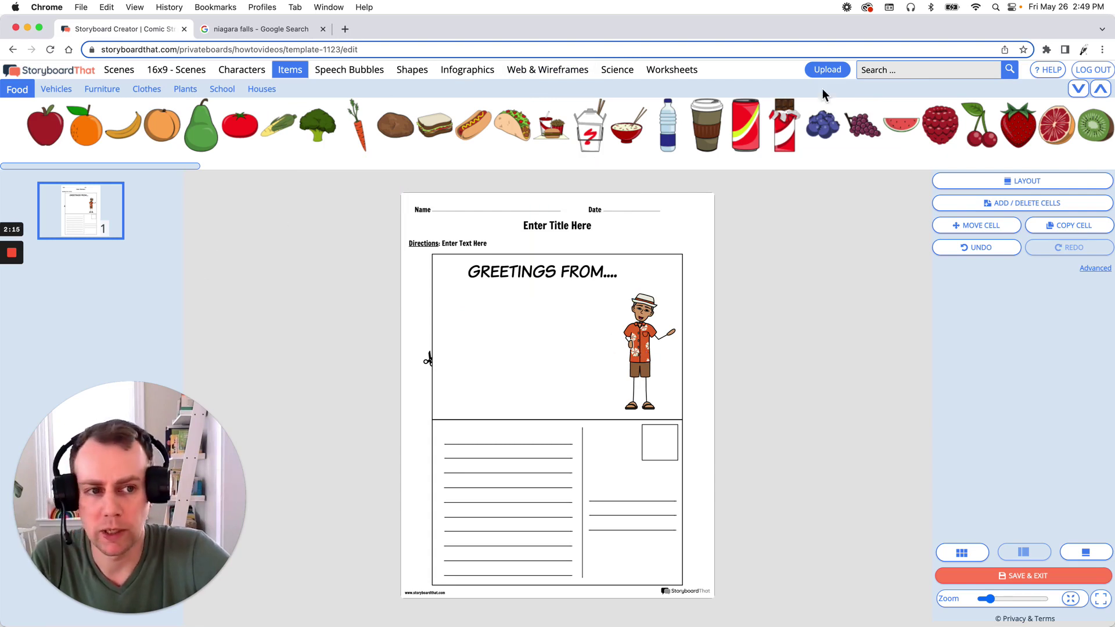
- Search the art library for 'camera'
click(899, 71)
text(camera)
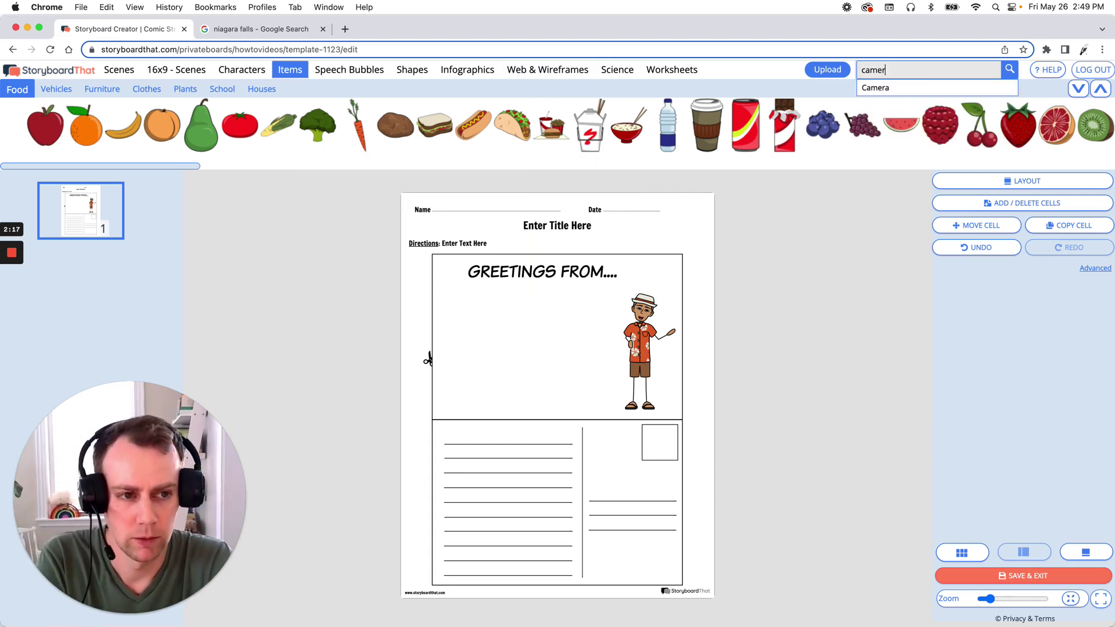
key(Return)
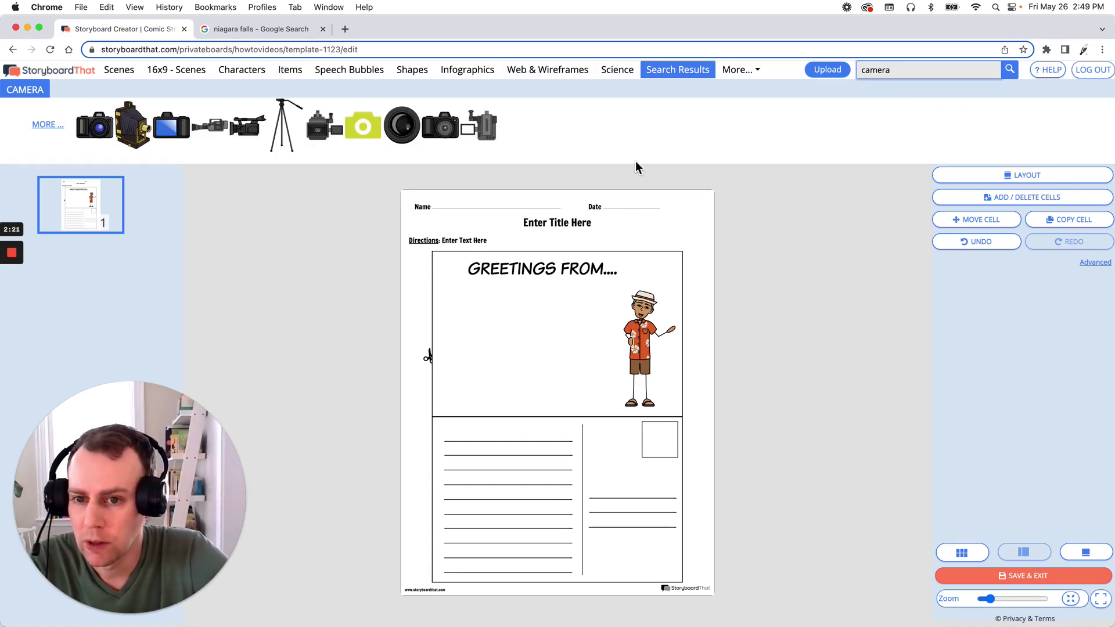
- Place a camera in the tourist's raised hand, tilting it to fit
mouse_move(115, 150)
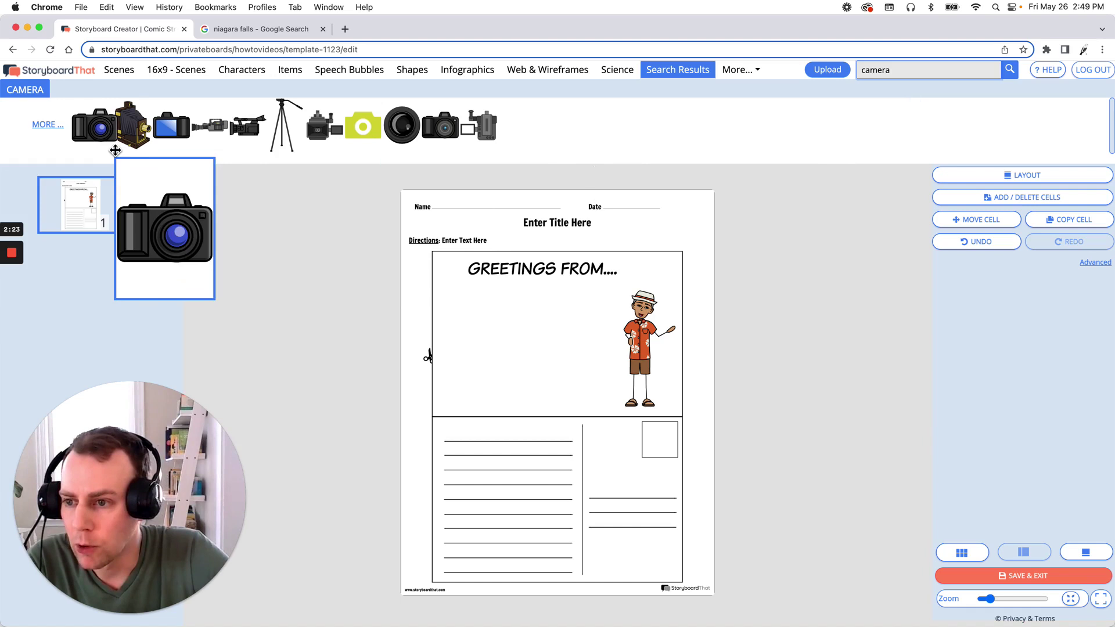
drag(95, 129, 680, 337)
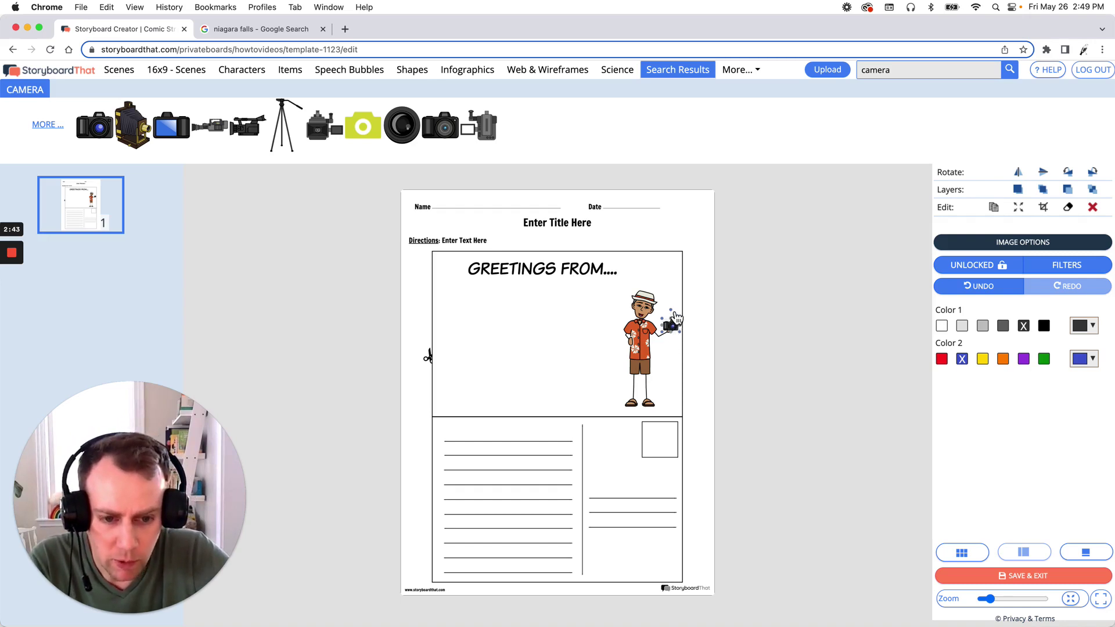
drag(676, 317, 683, 318)
click(735, 334)
click(674, 329)
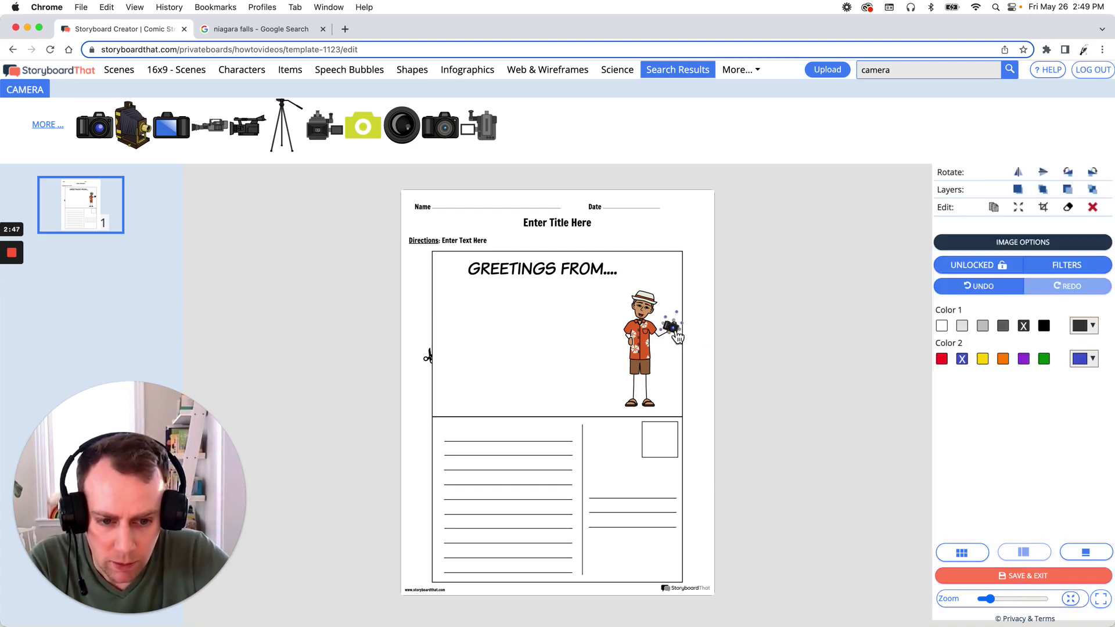
click(741, 346)
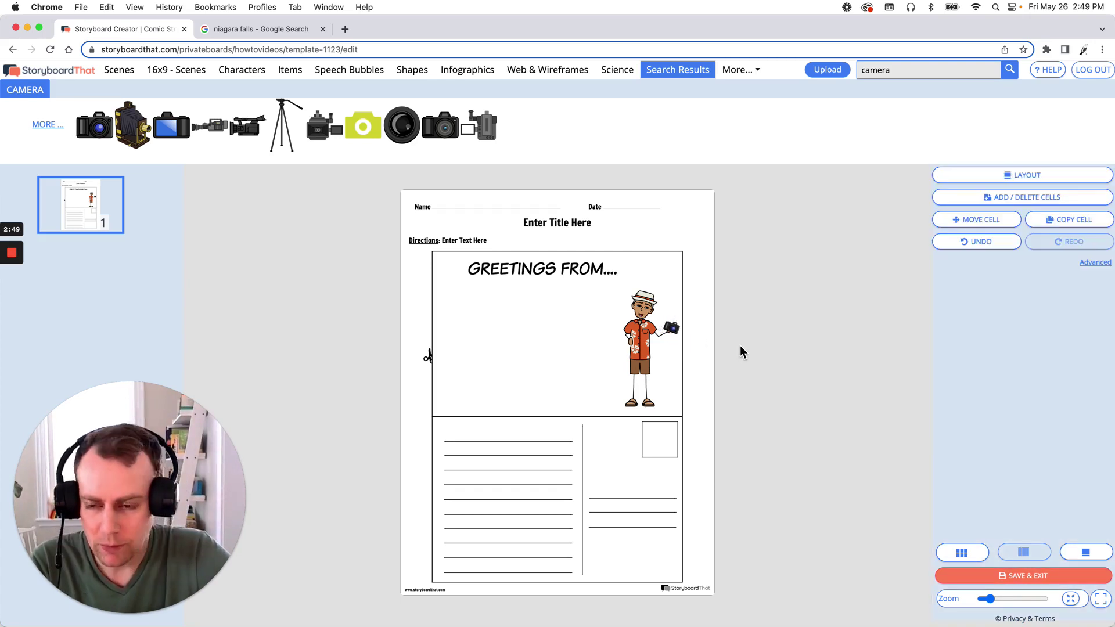
- Browse the Scenes library through Town, Outdoor, Historical and US History backgrounds
click(124, 70)
mouse_move(213, 102)
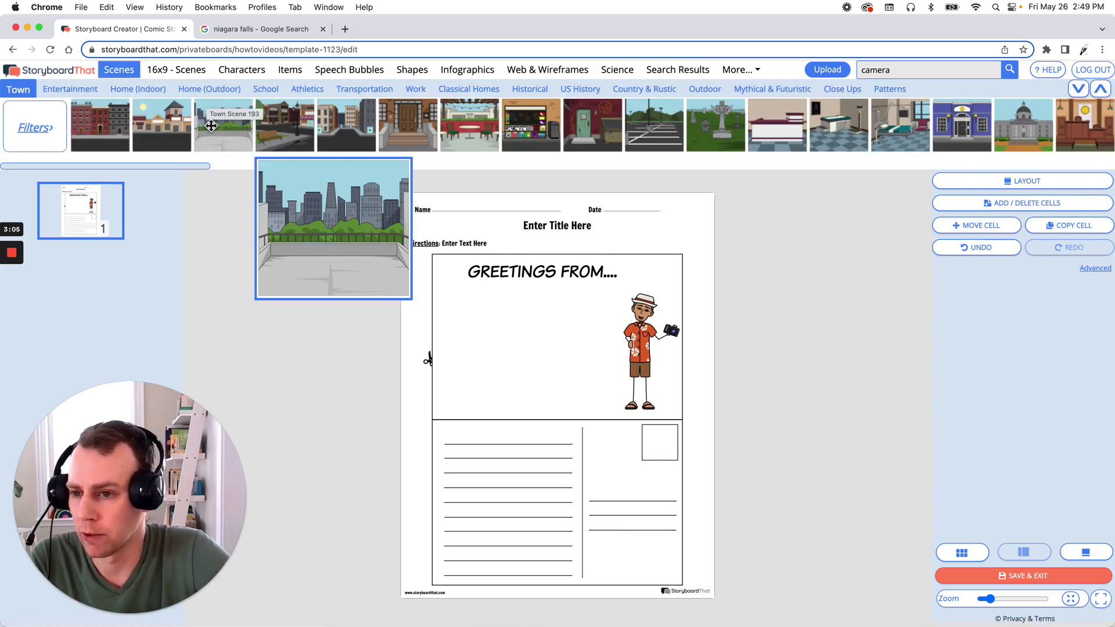
drag(166, 166, 426, 158)
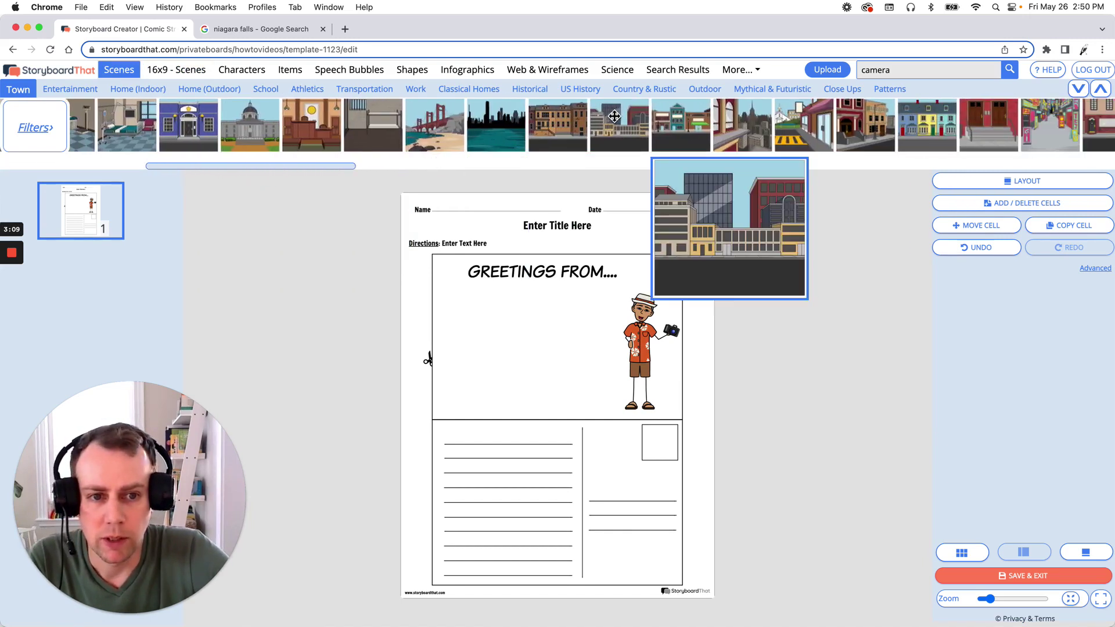
click(703, 92)
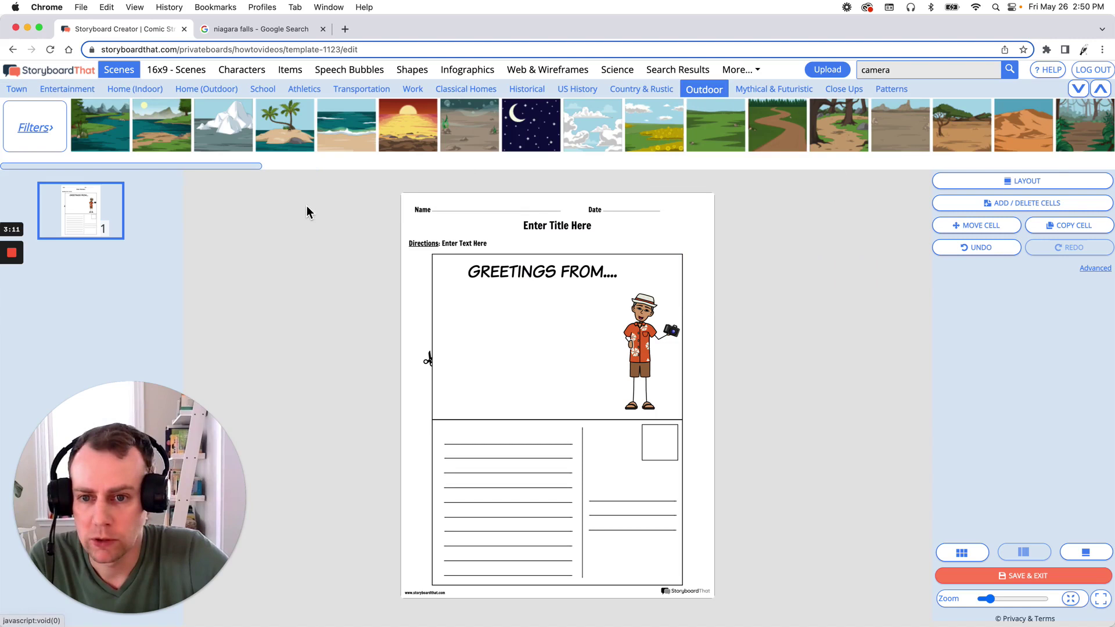
drag(238, 166, 386, 166)
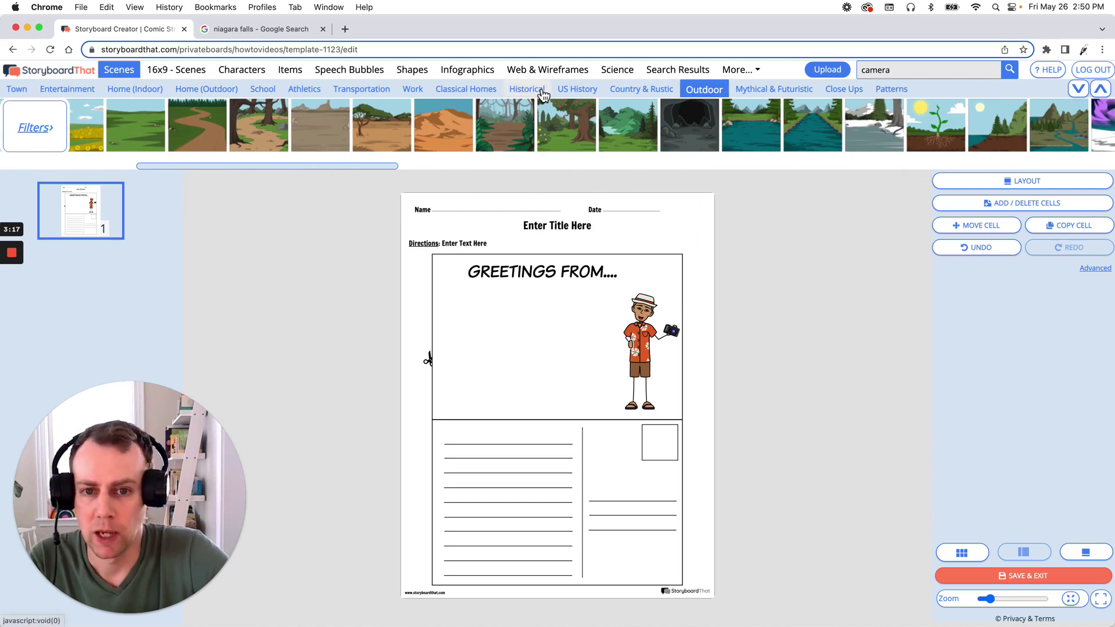
click(541, 91)
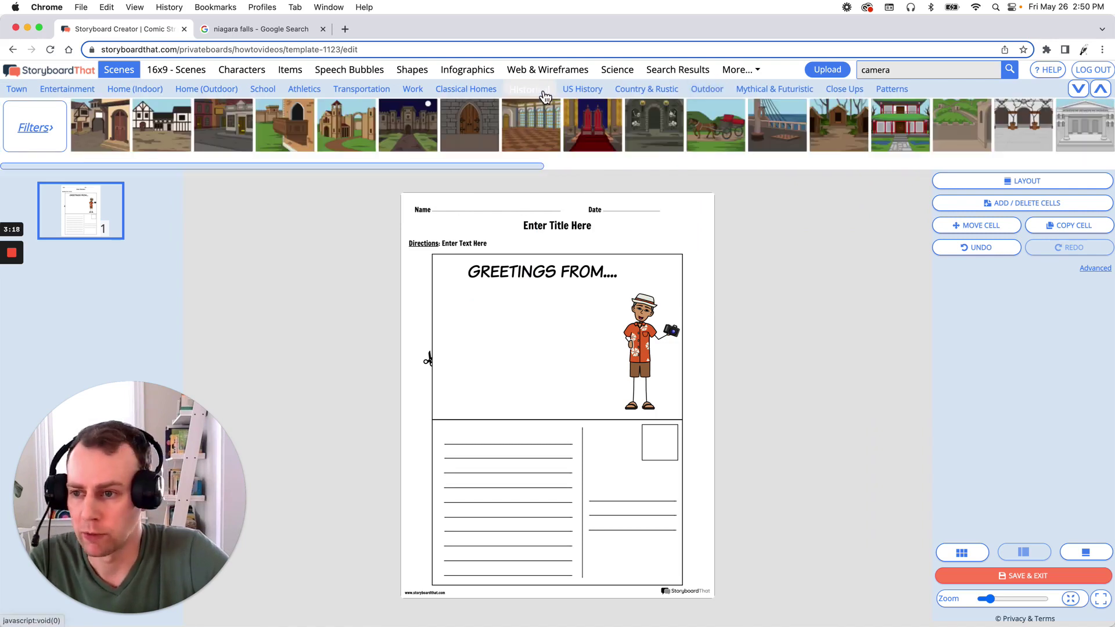
click(584, 95)
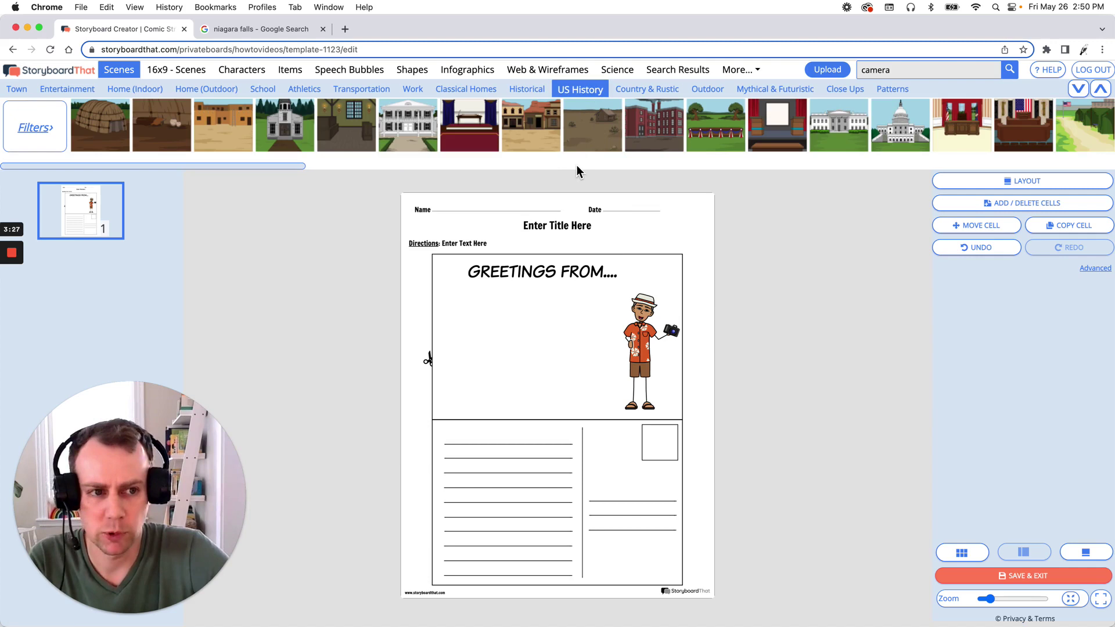
- Search scenes for 'Niagara' and drop a Niagara Falls scene onto the postcard's upper panel
double_click(878, 70)
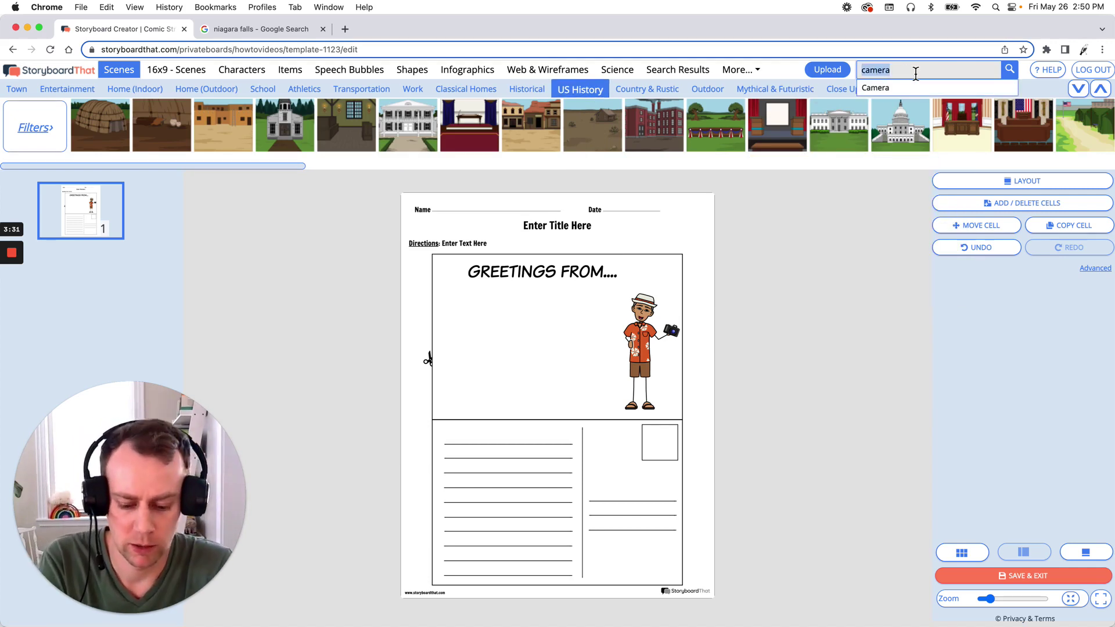
text(Niag)
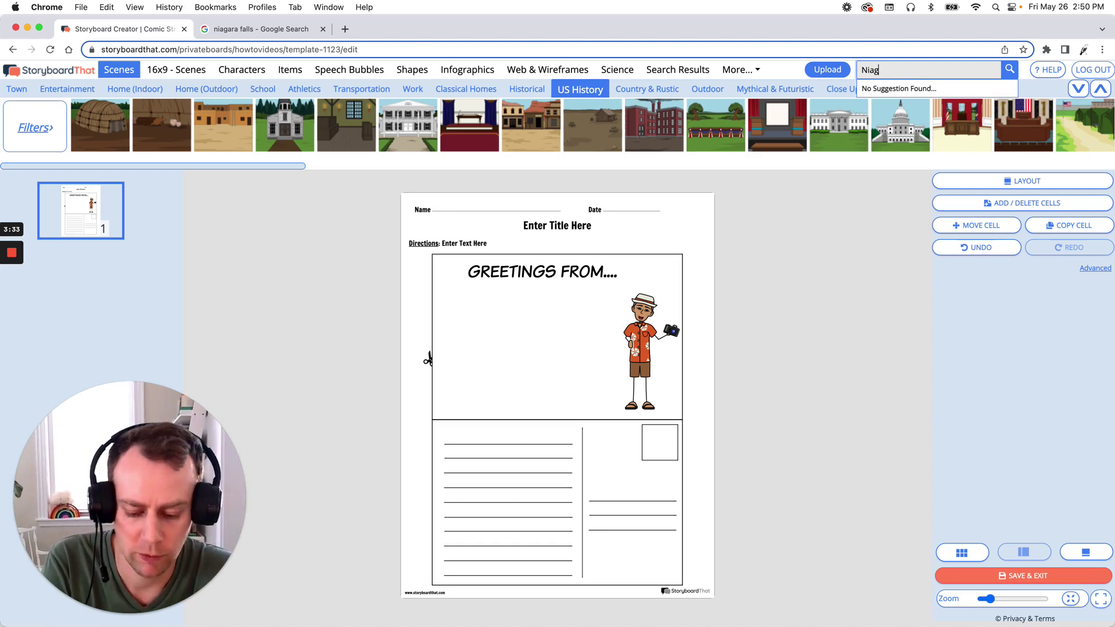
text(ara falls)
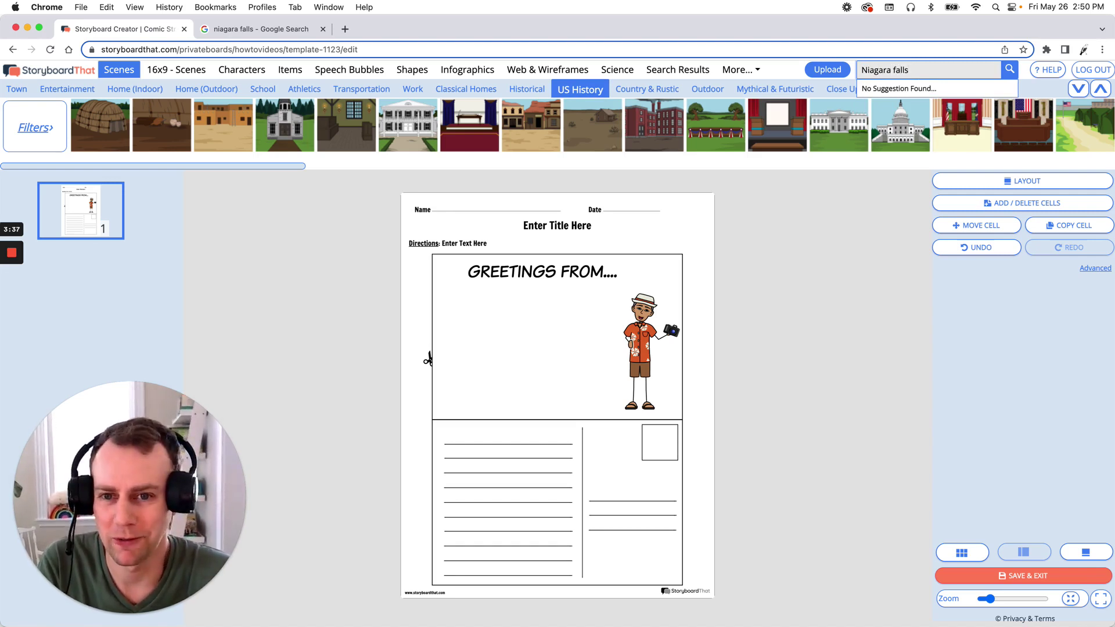
key(Return)
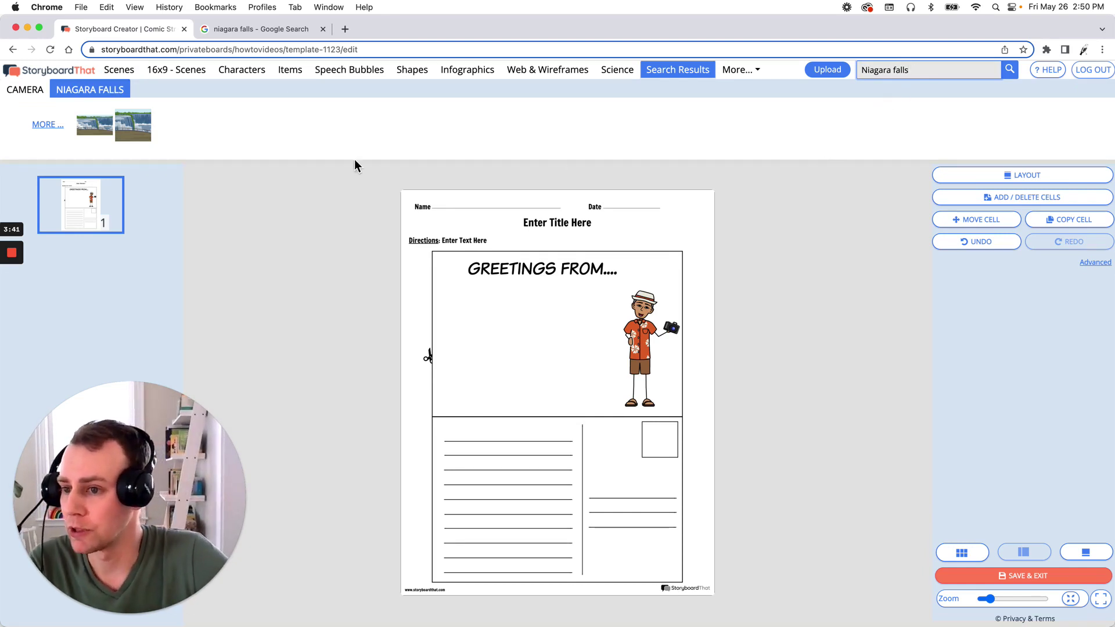
mouse_move(129, 132)
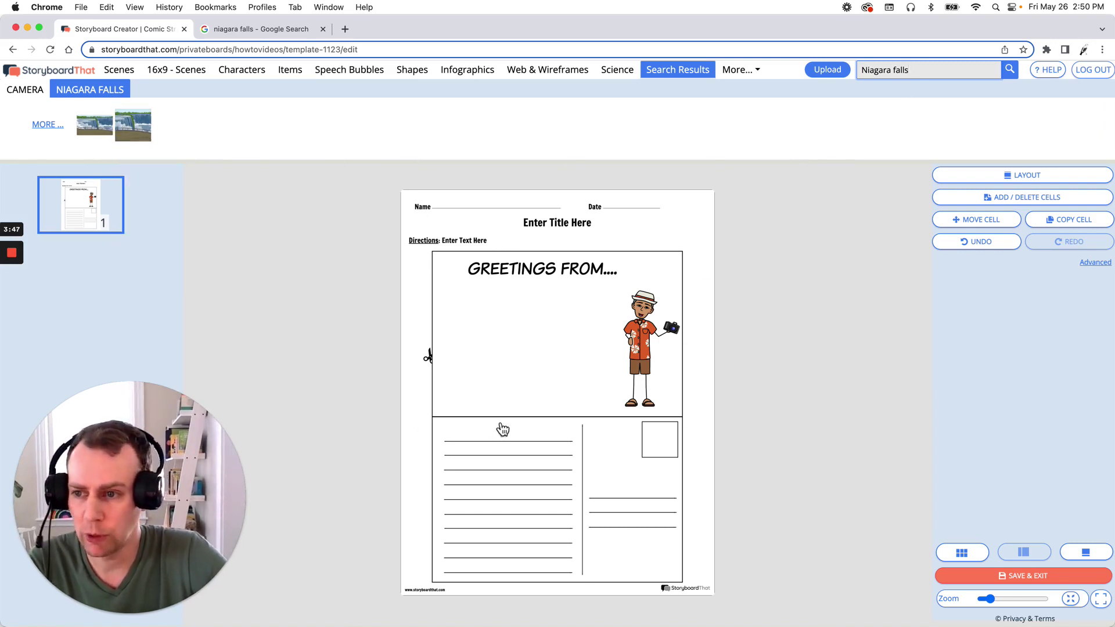
drag(133, 124, 448, 309)
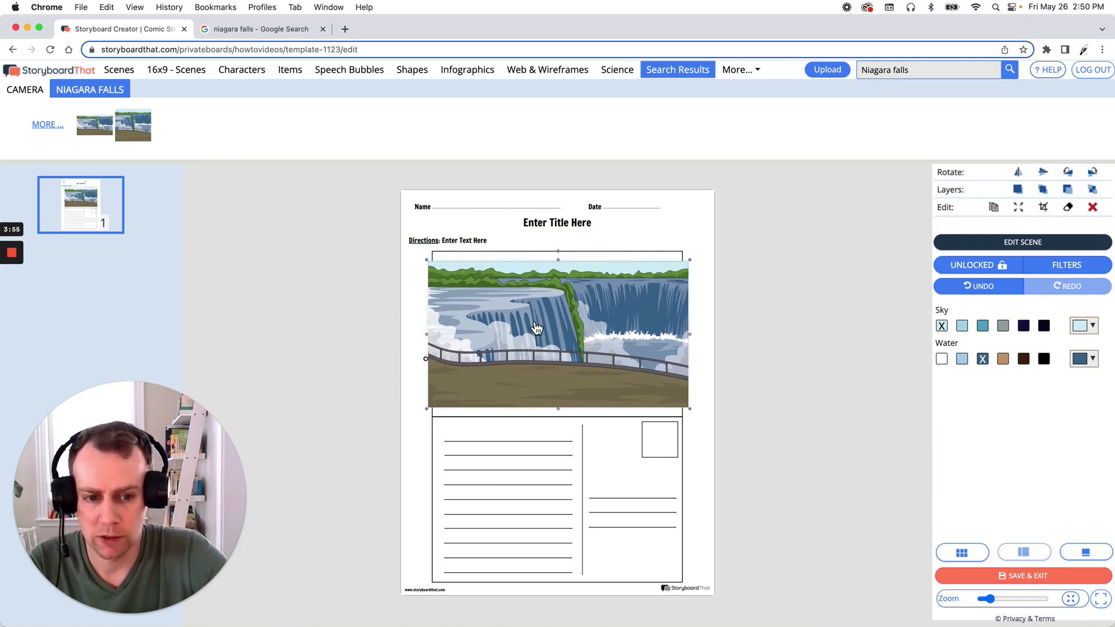
click(1022, 209)
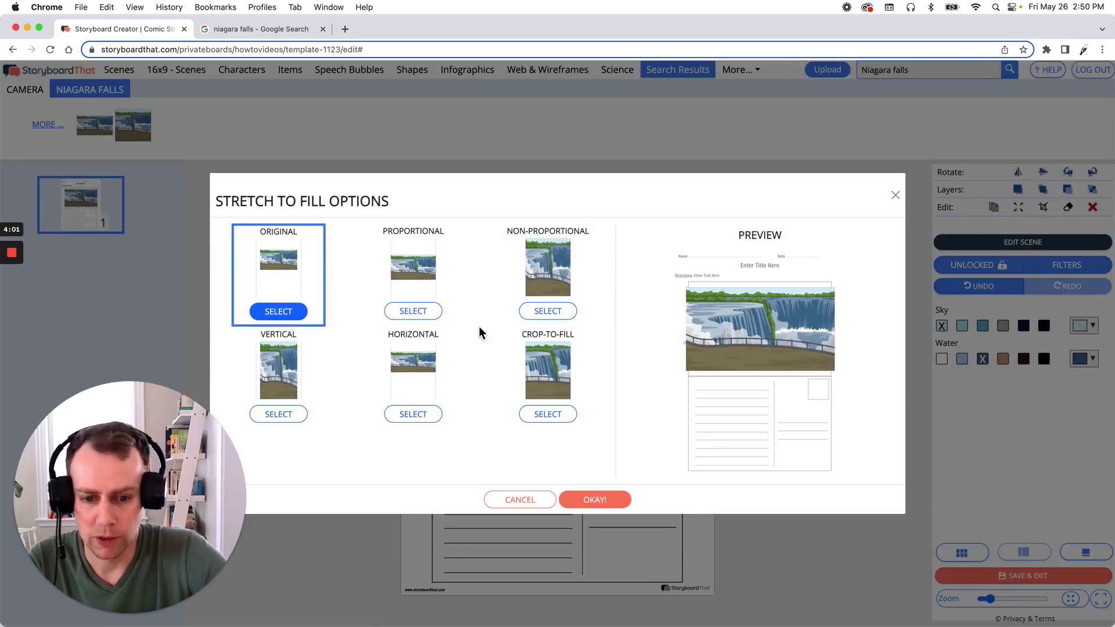
click(555, 418)
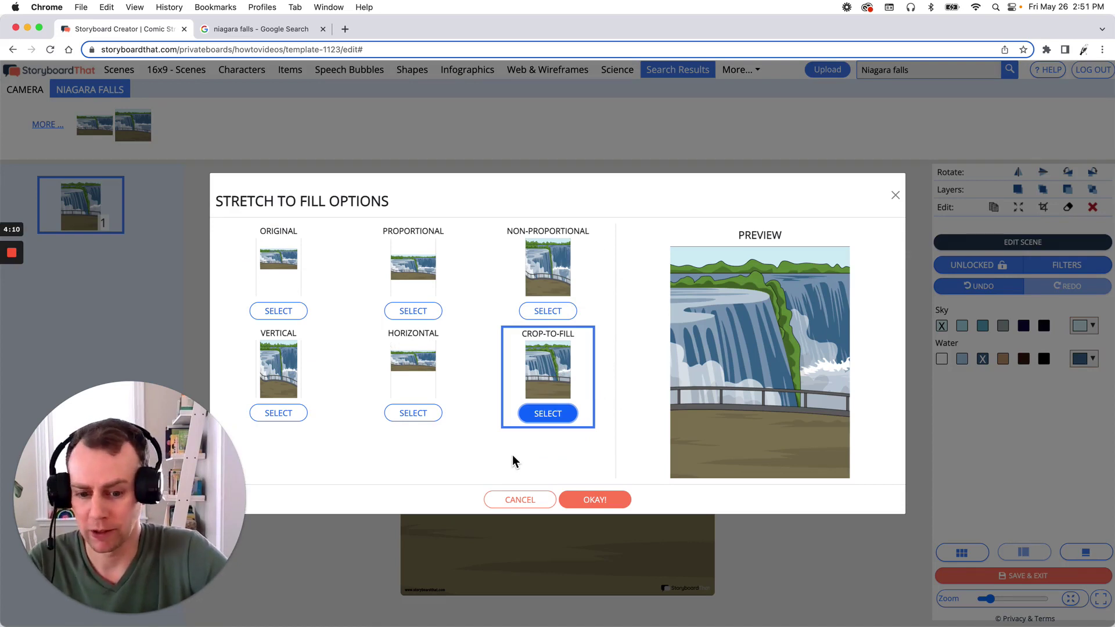
click(516, 503)
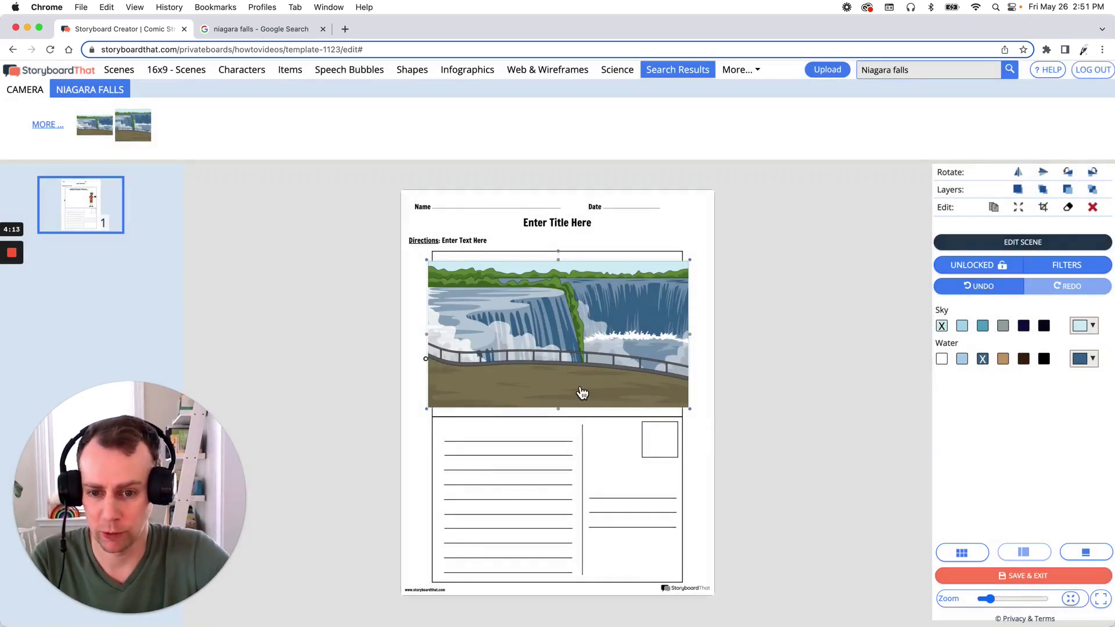
- Move and enlarge the Niagara Falls image so it covers the entire upper postcard panel
drag(630, 378, 569, 367)
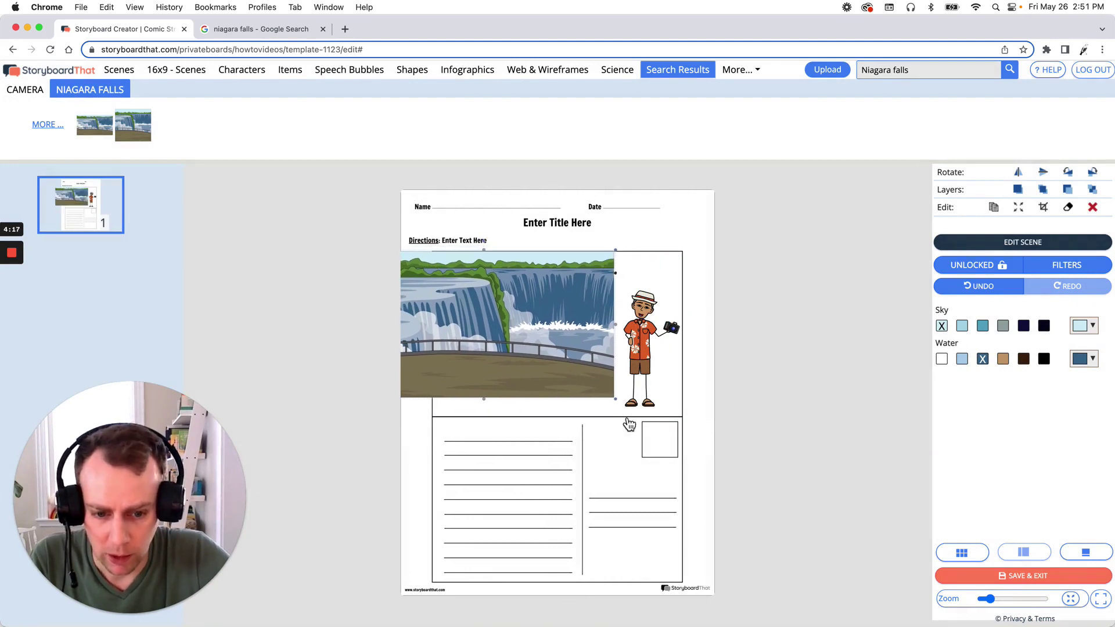
drag(617, 399, 658, 422)
drag(597, 387, 617, 387)
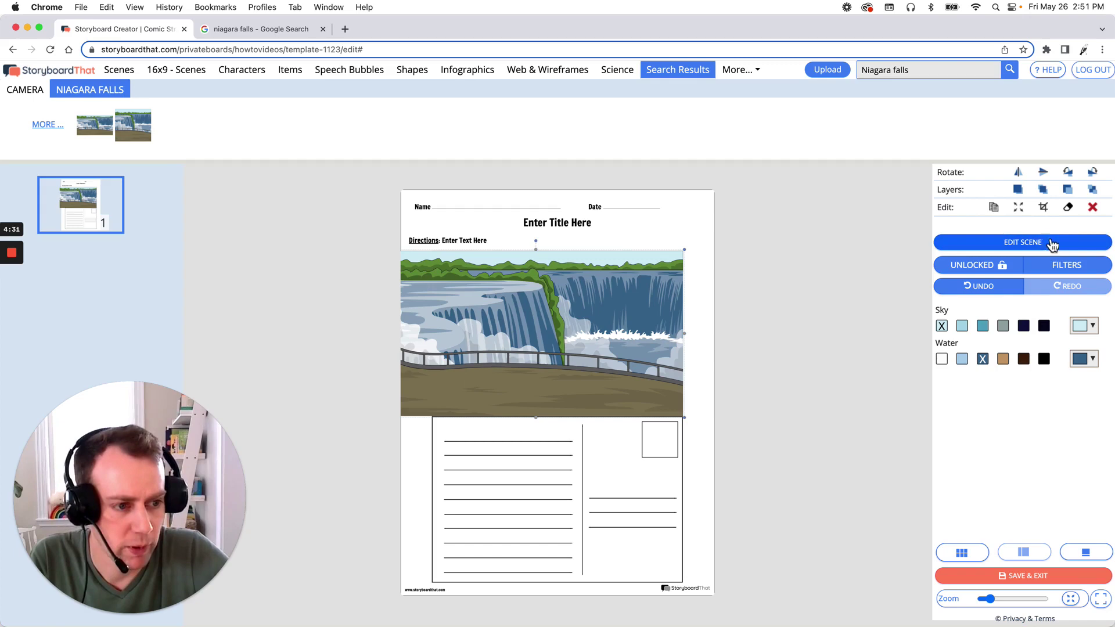
- Crop the Niagara Falls image's left edge so it fits inside the picture frame
click(1043, 208)
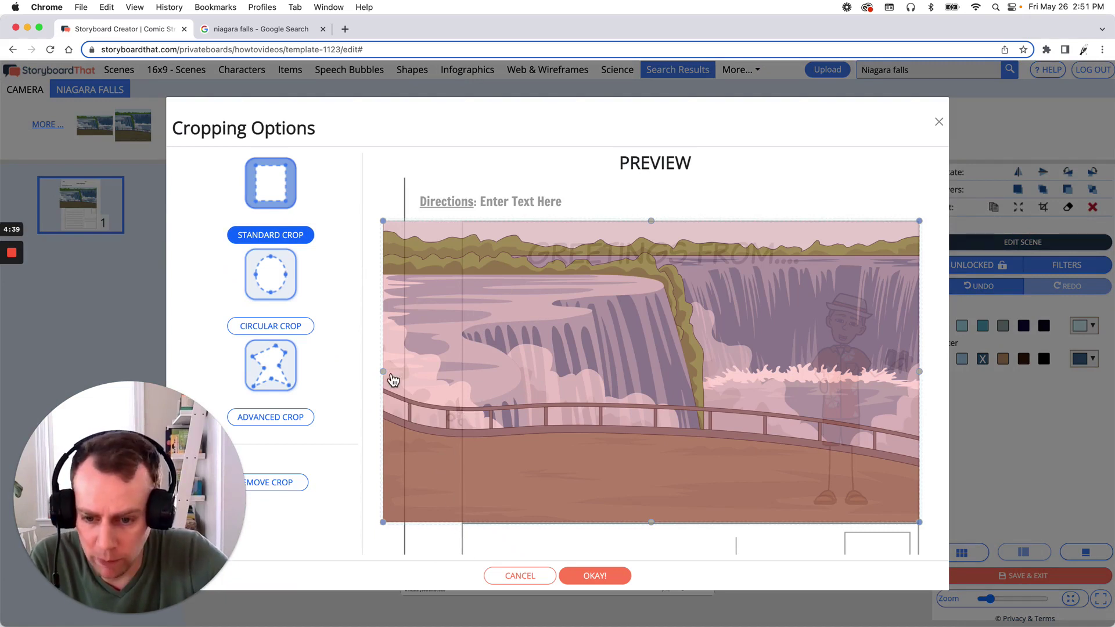
drag(431, 375, 465, 372)
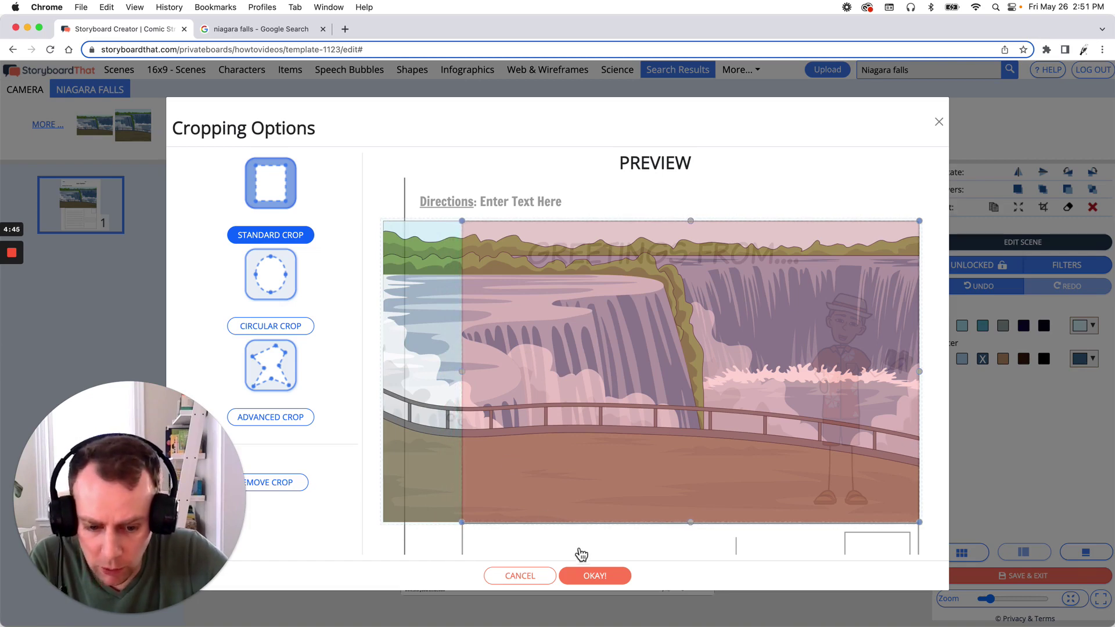
click(595, 575)
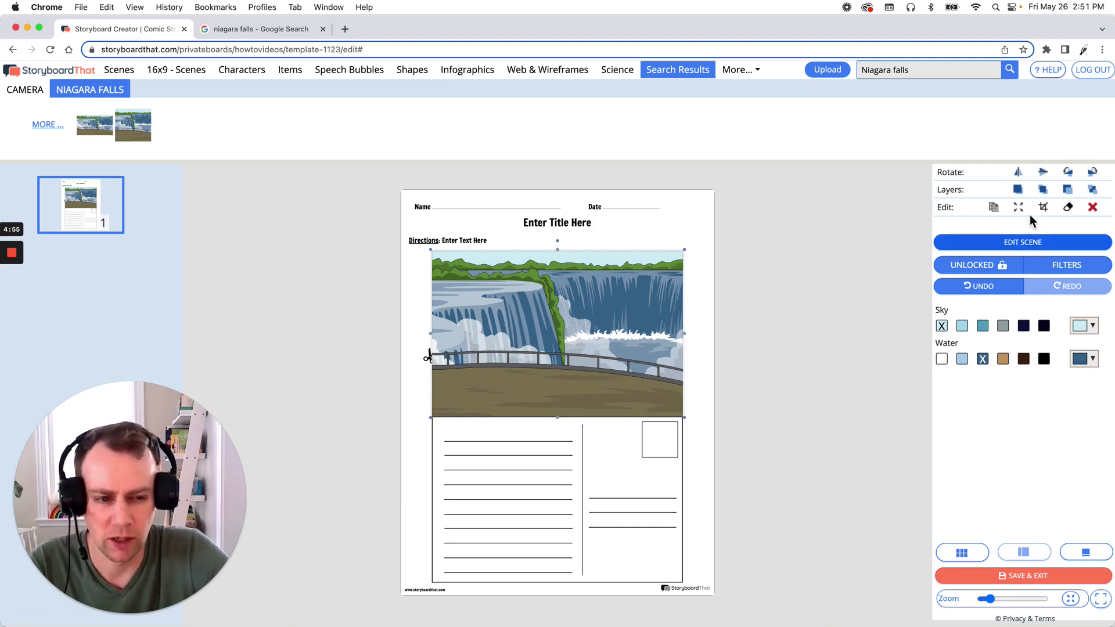
- Send the Niagara Falls scene back behind the tourist and the GREETINGS FROM.... text
click(1074, 192)
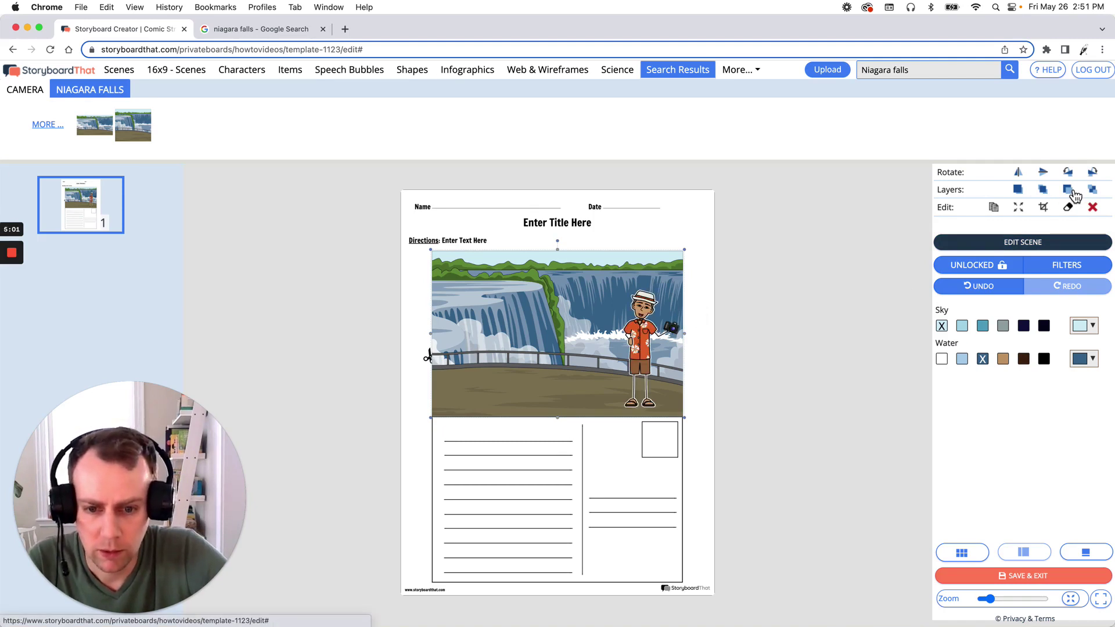
click(1074, 192)
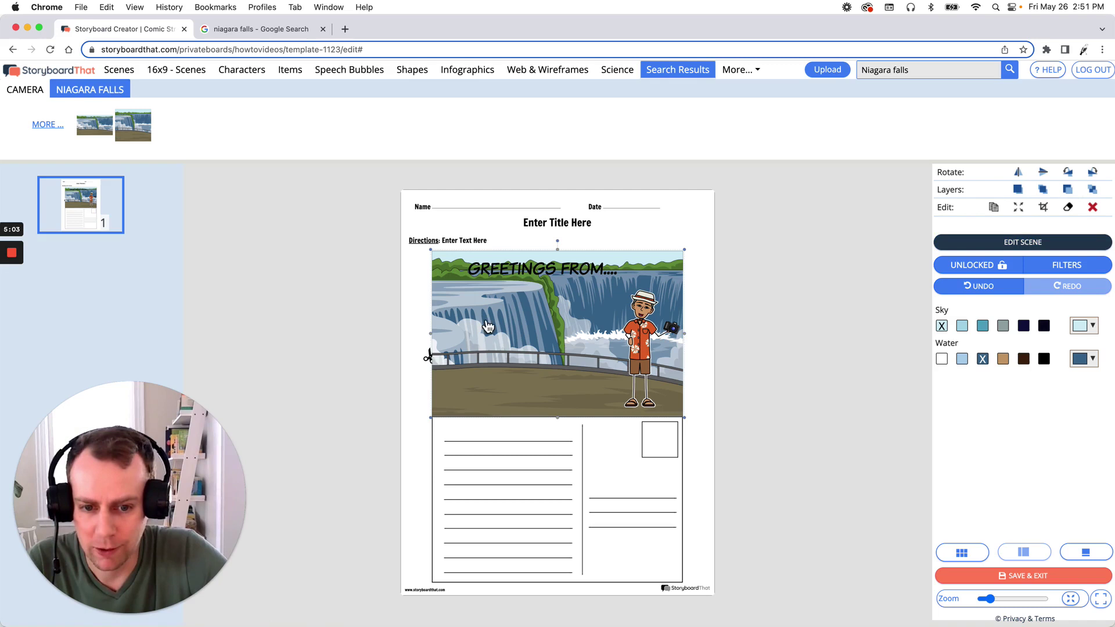
click(862, 320)
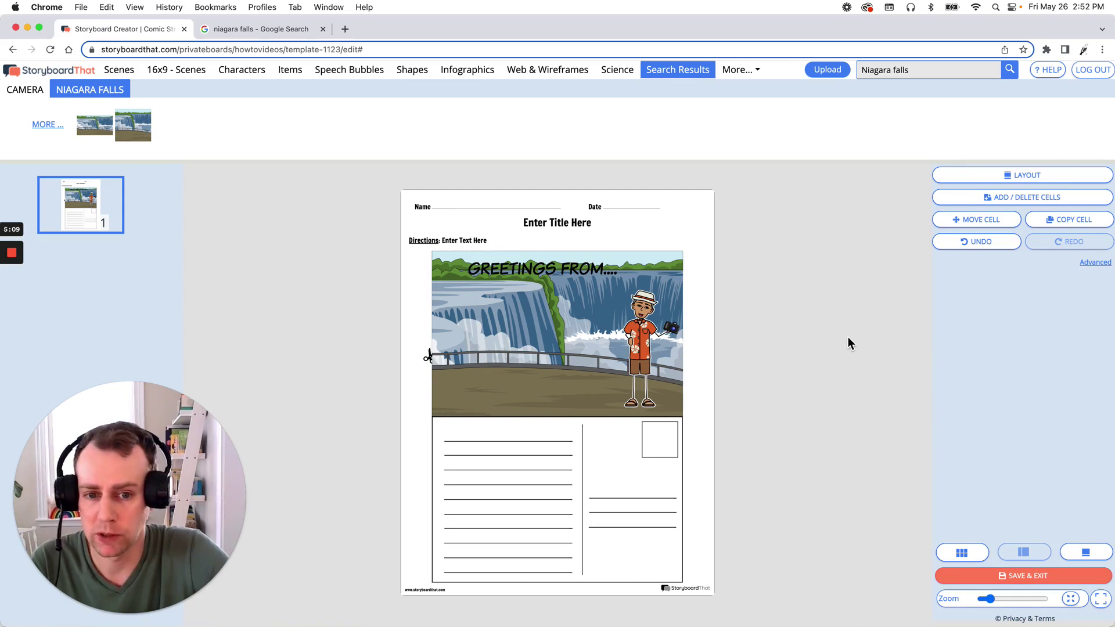
- Replace the Enter Title Here placeholder with the title 'Postcard Template'
click(576, 228)
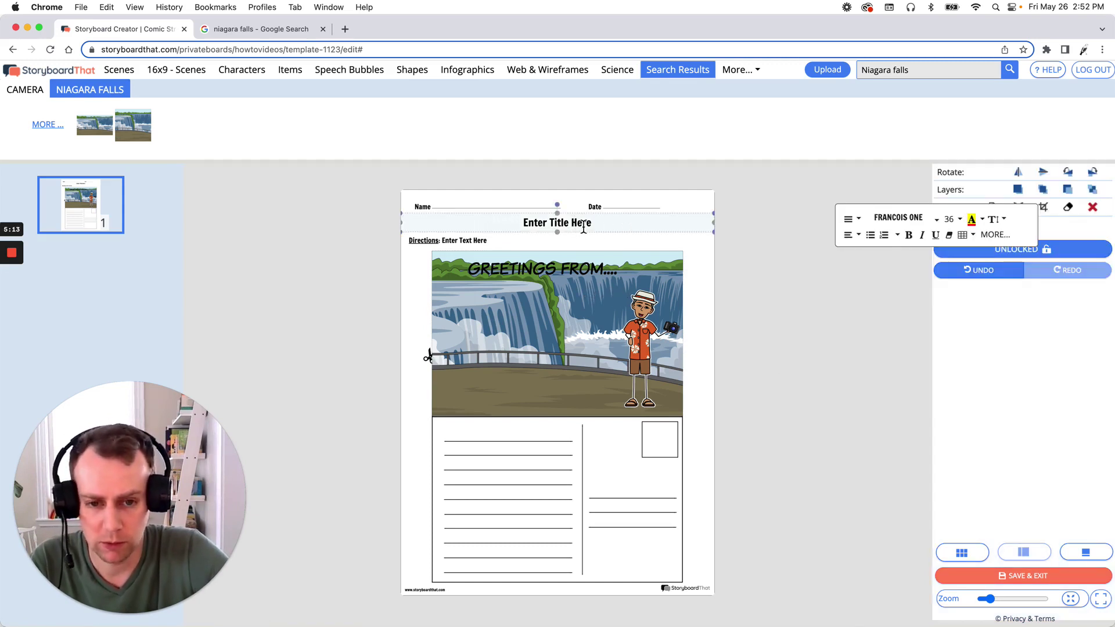
triple_click(585, 228)
text(P)
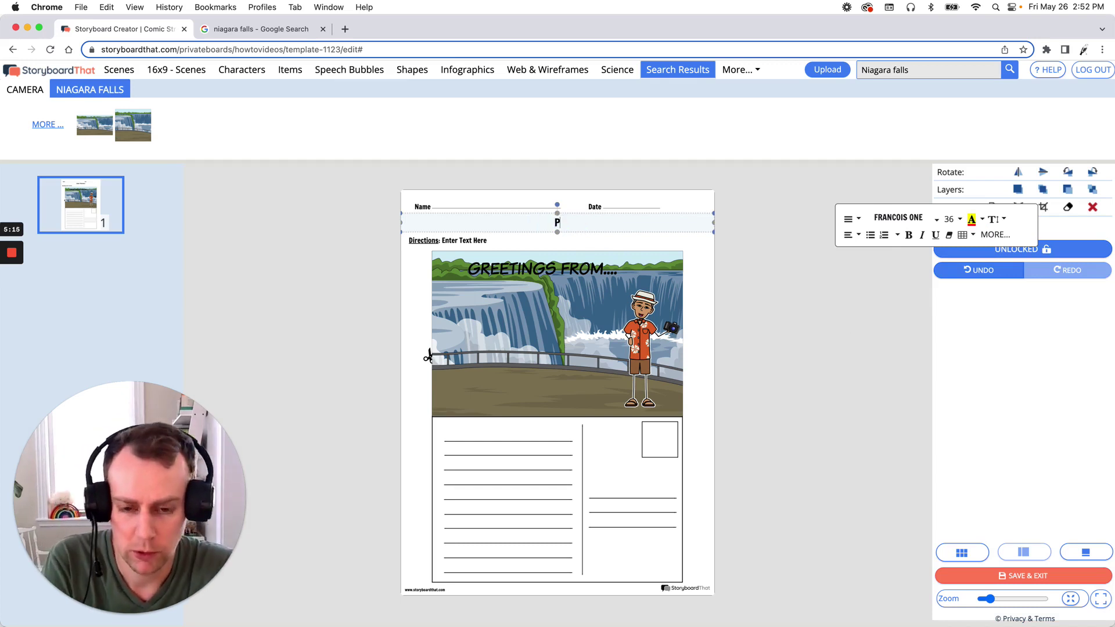
text(ostcard Template)
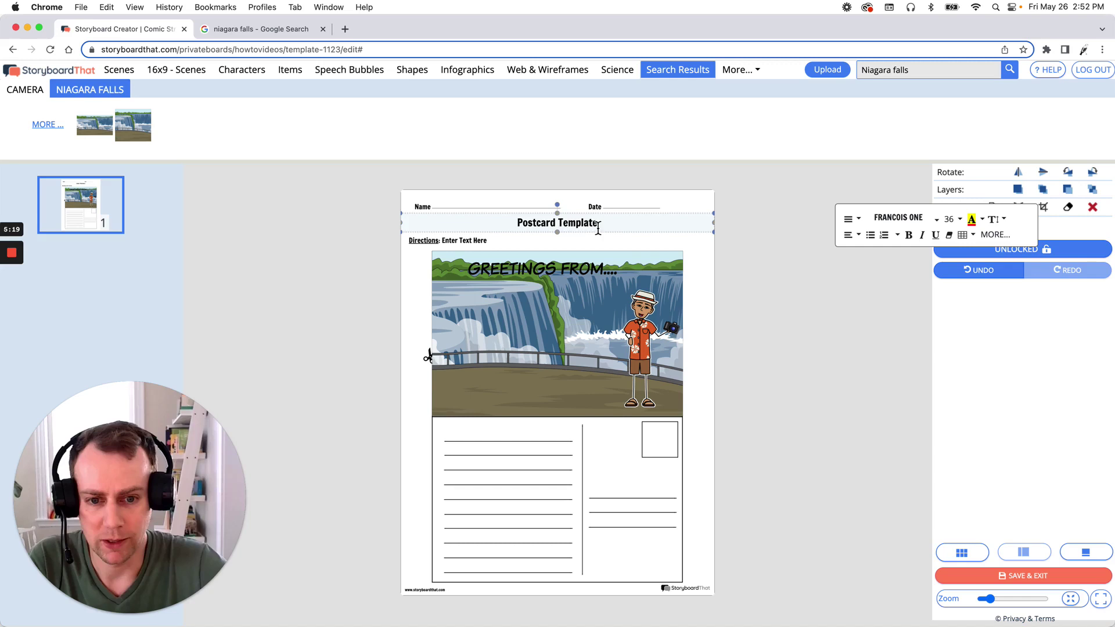
click(759, 291)
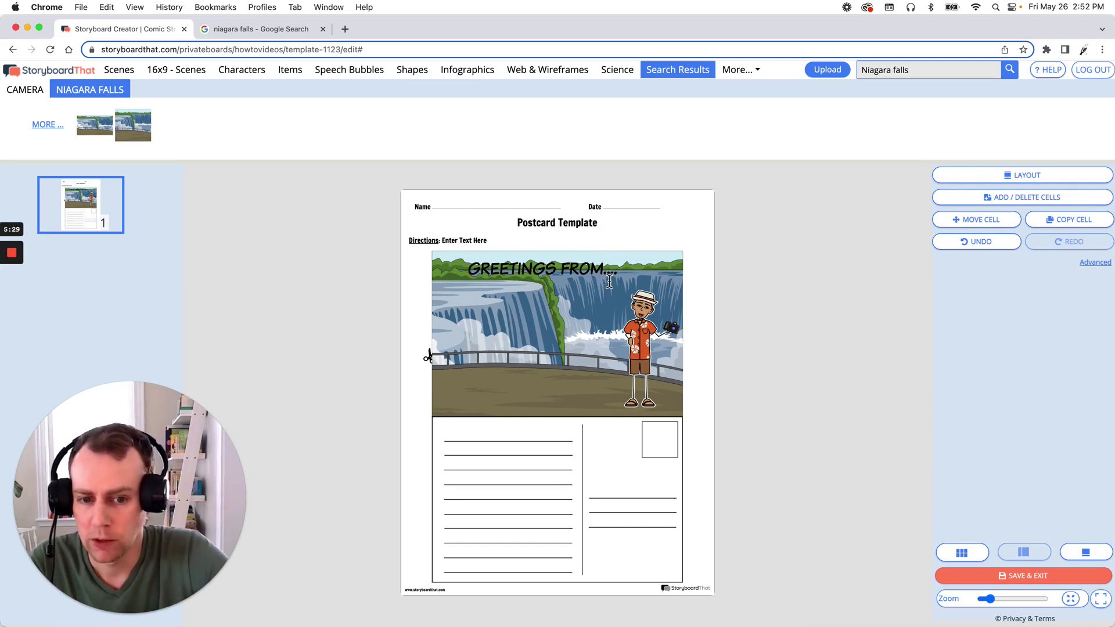
- Move the GREETINGS FROM.... text box down onto the walkway and highlight its text
click(592, 270)
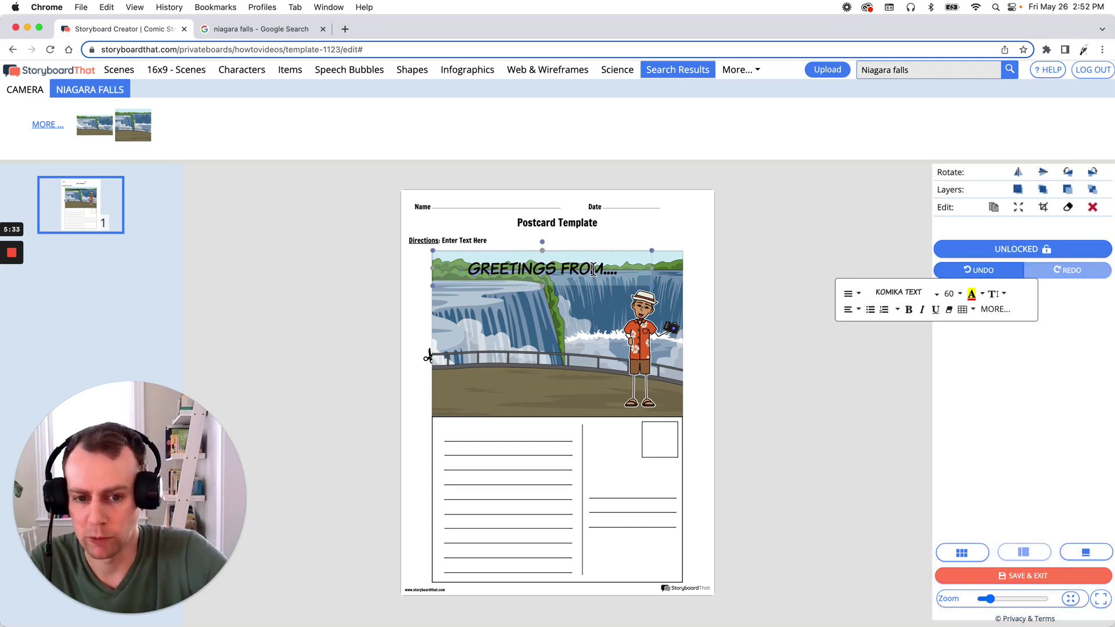
click(730, 292)
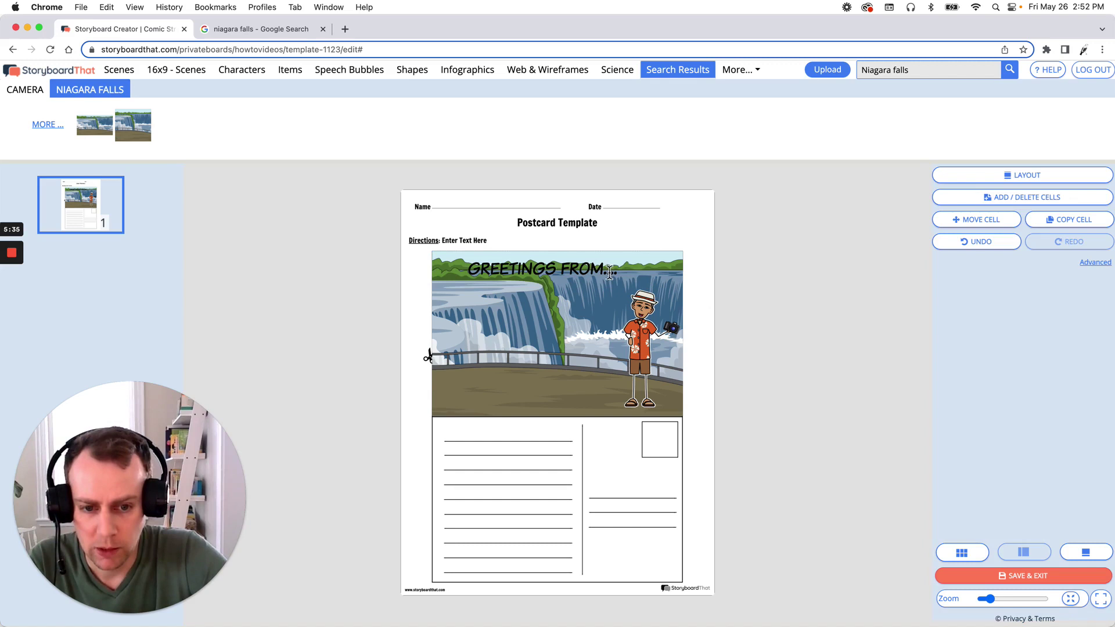
drag(604, 272, 588, 394)
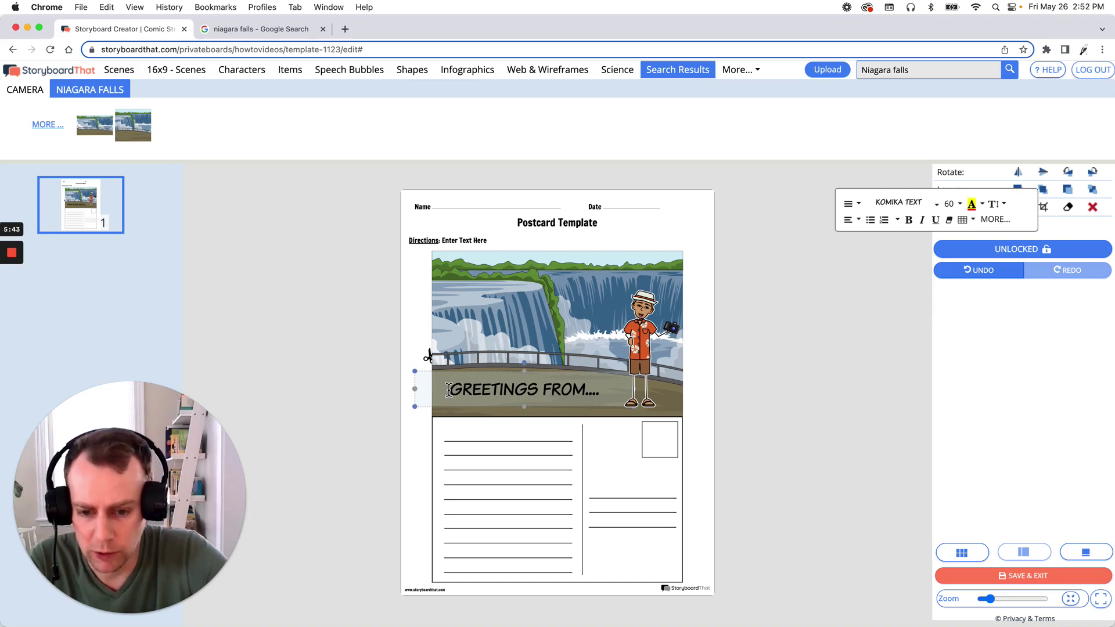
drag(449, 391, 637, 395)
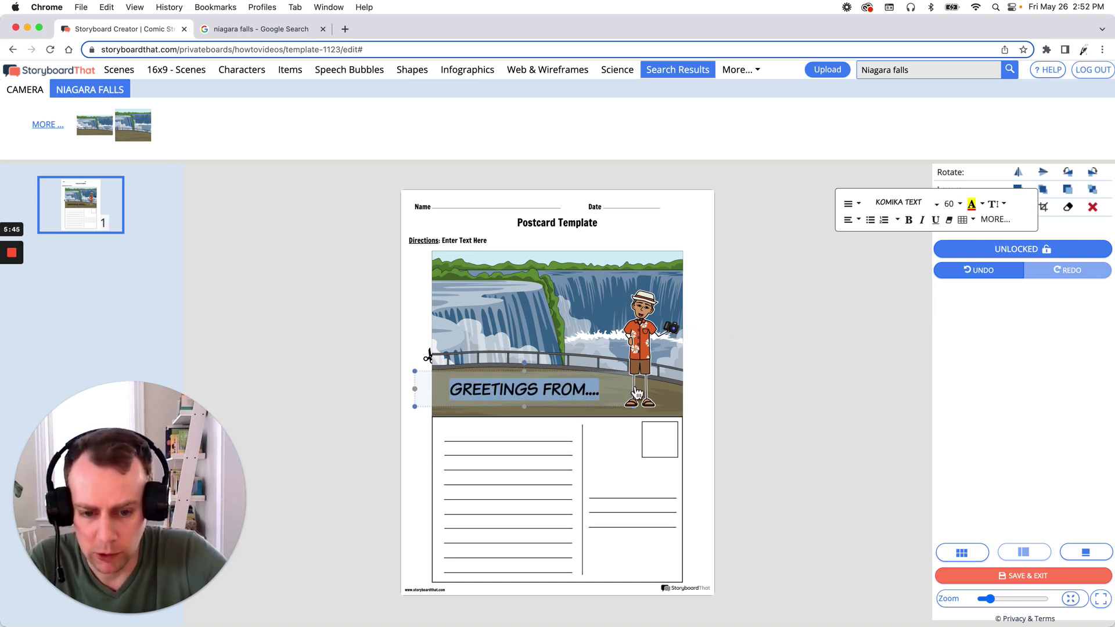
- Try the Lobster Two font on the GREETINGS FROM.... text
click(924, 209)
scroll(931, 256, down, 2)
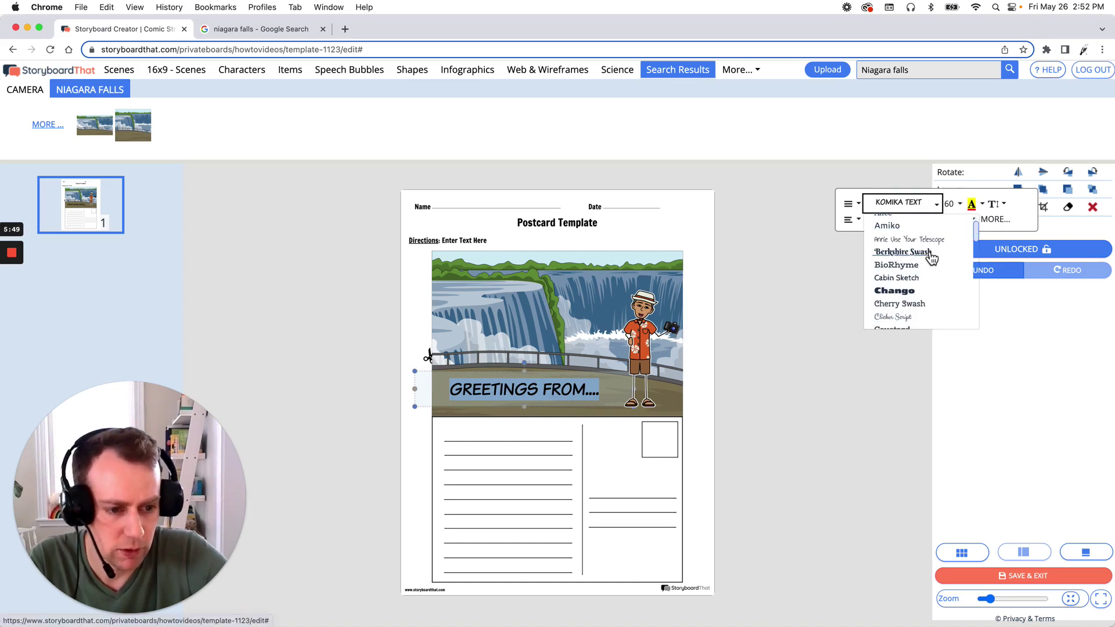
scroll(932, 259, down, 4)
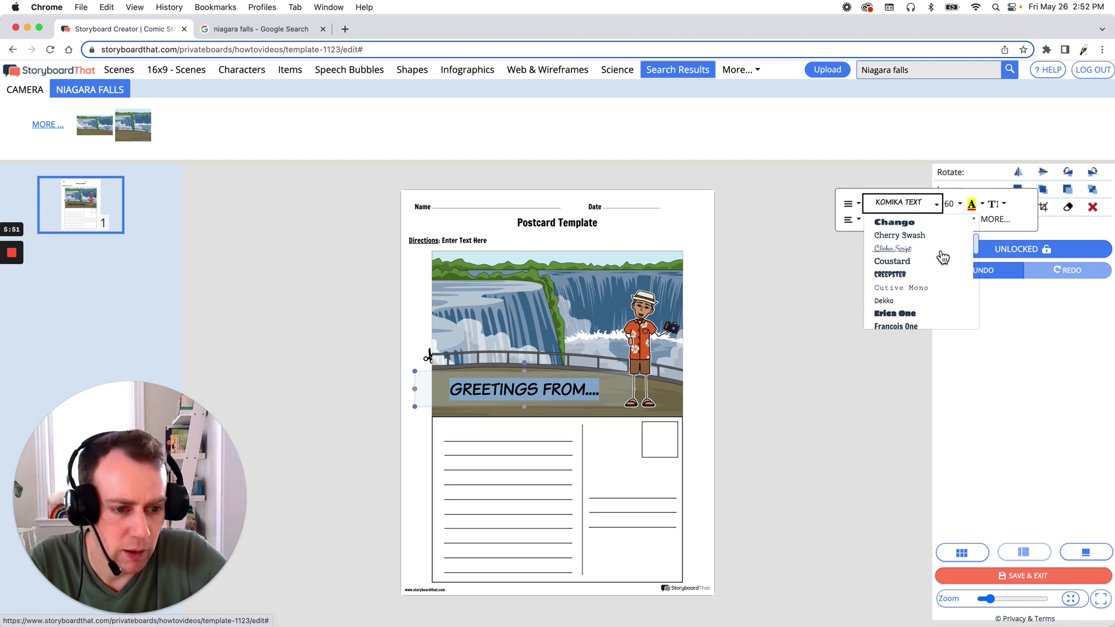
scroll(941, 257, down, 5)
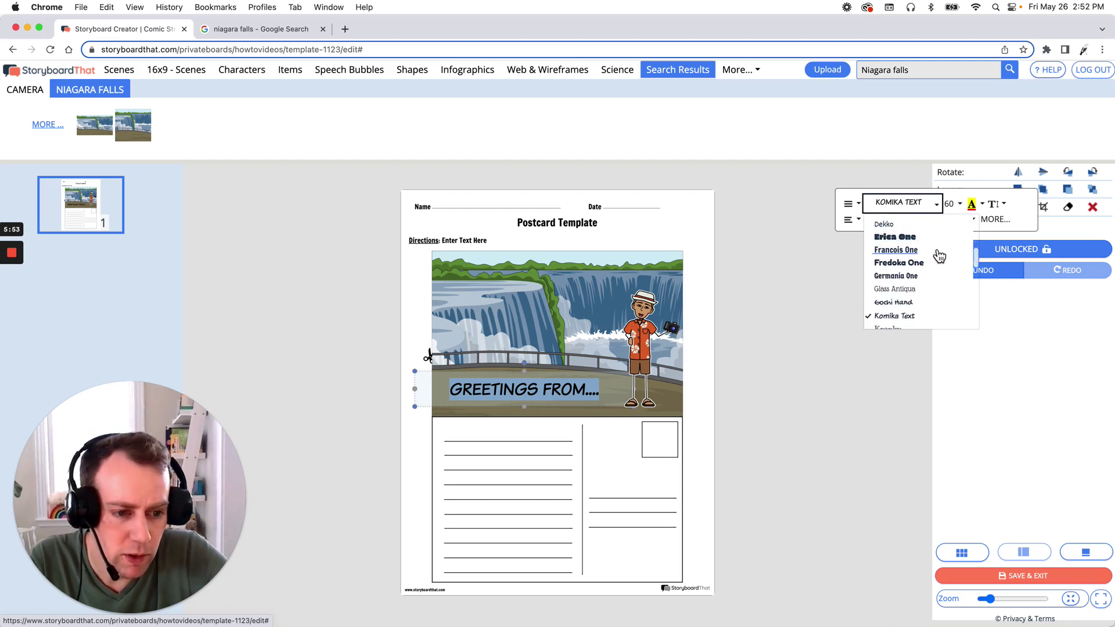
scroll(938, 257, down, 6)
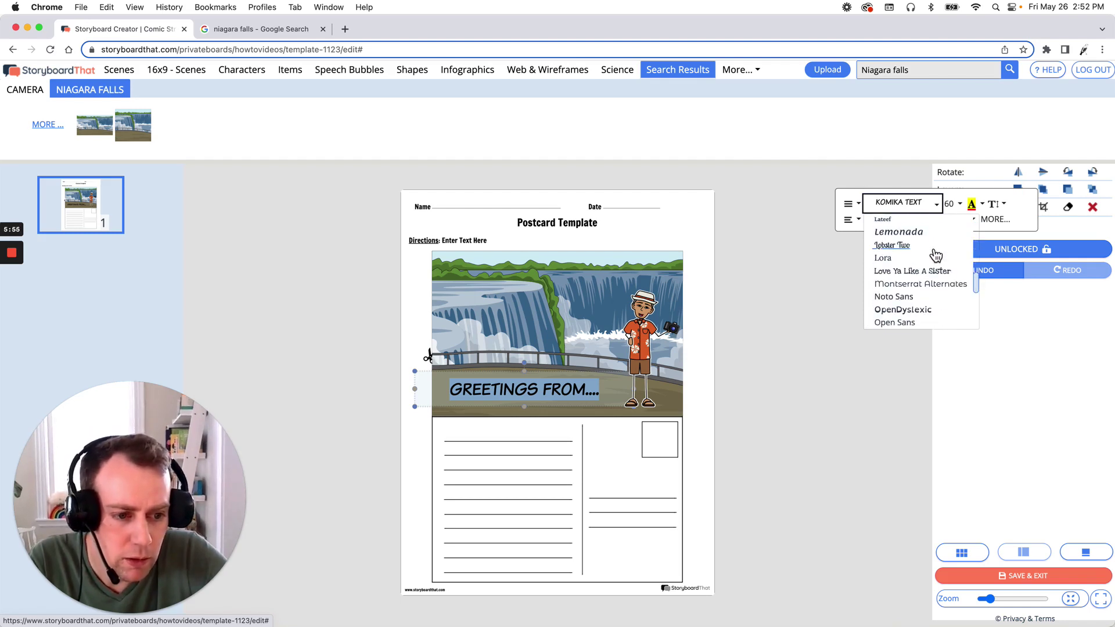
scroll(933, 256, down, 1)
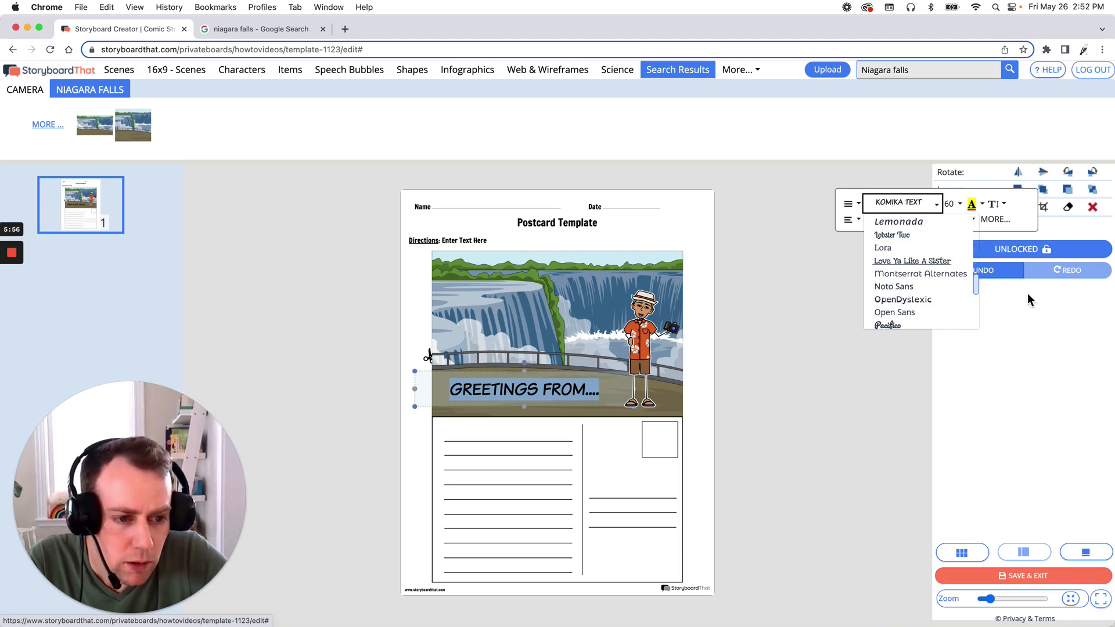
click(904, 234)
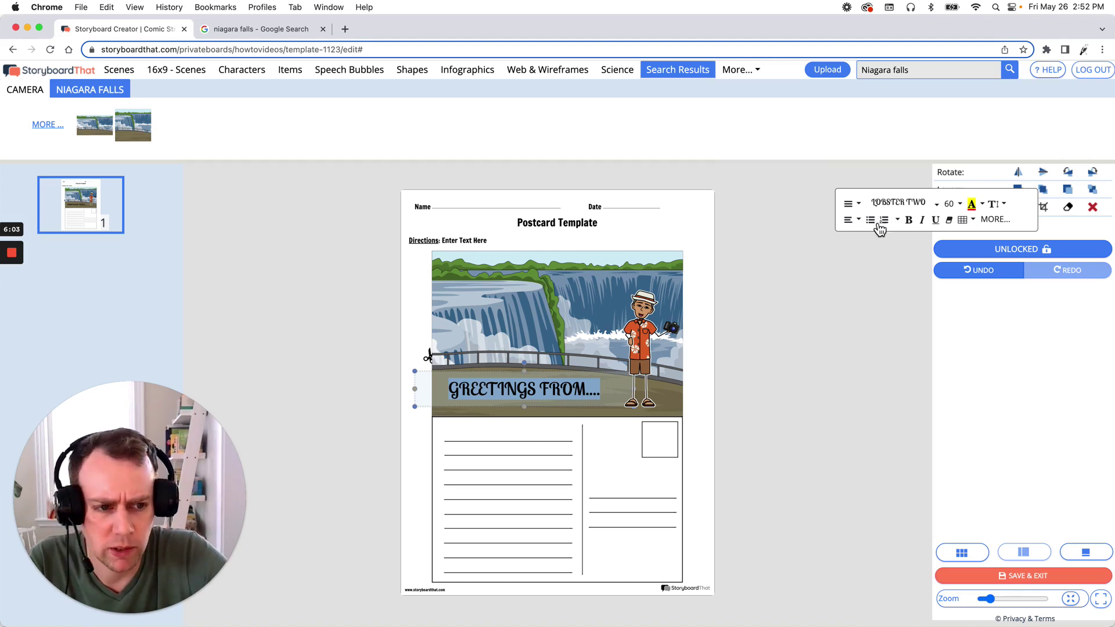
- Switch the greeting text's font to Palanquin Dark instead
click(924, 207)
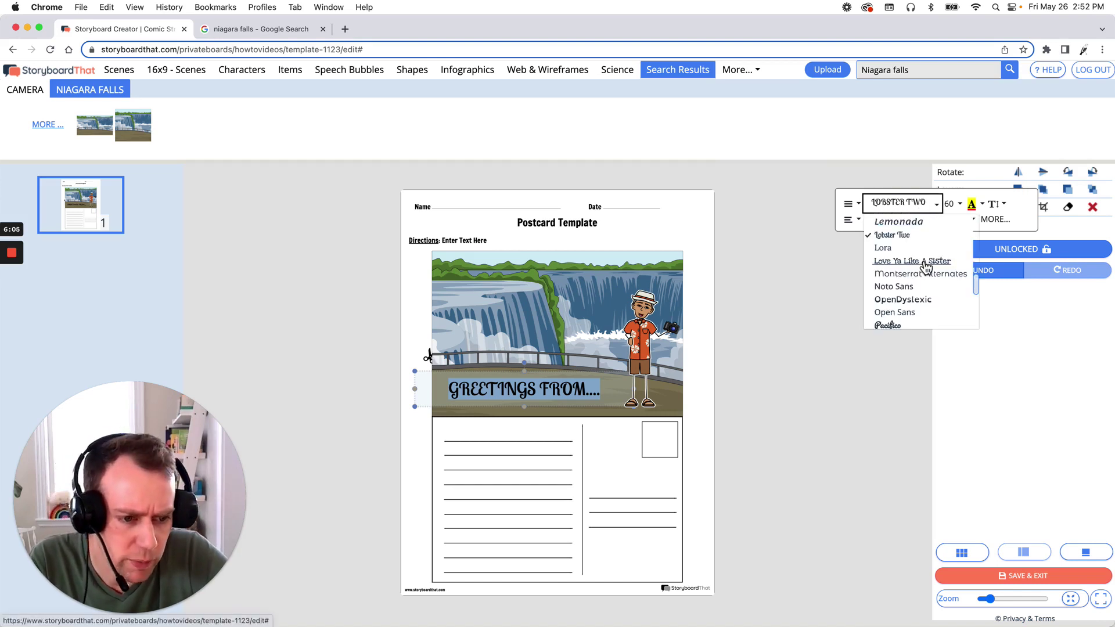
scroll(930, 296, down, 2)
scroll(930, 298, down, 1)
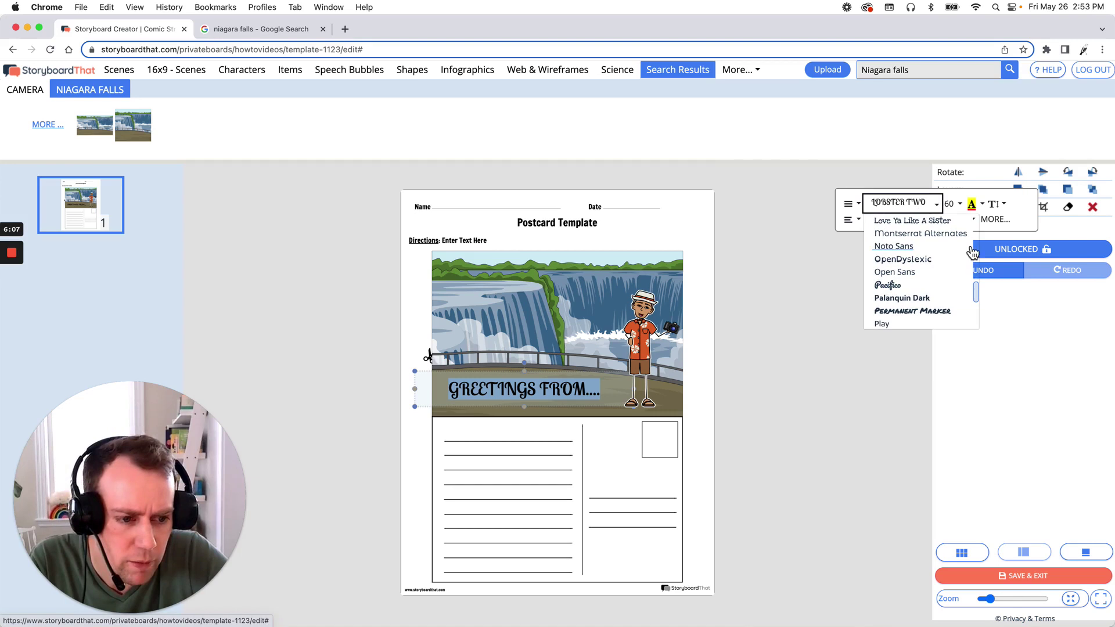
click(924, 298)
click(807, 353)
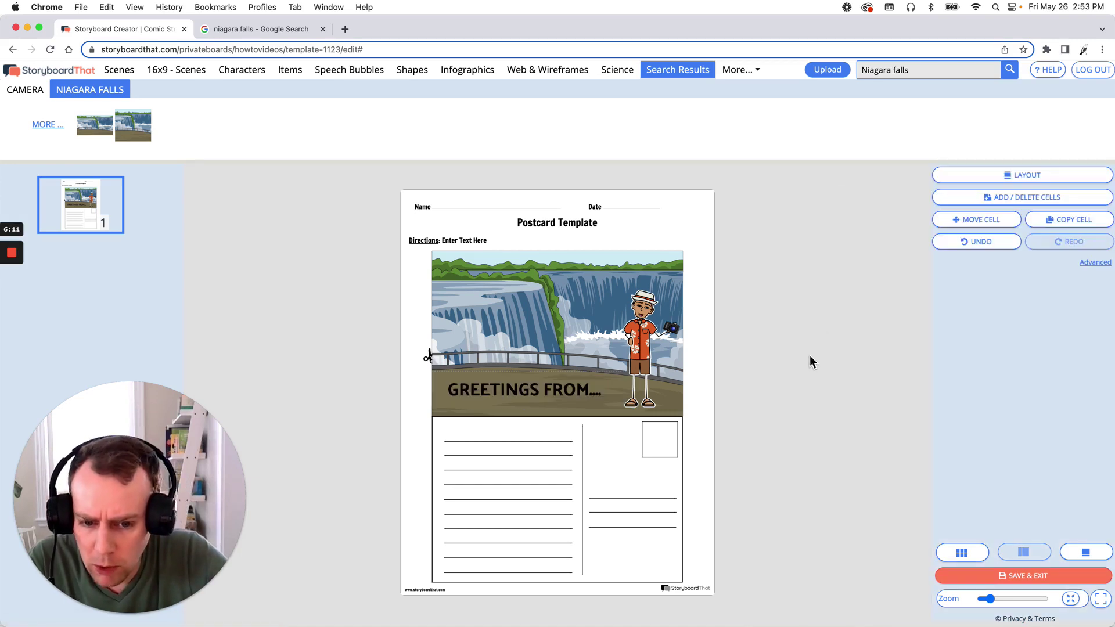
click(569, 392)
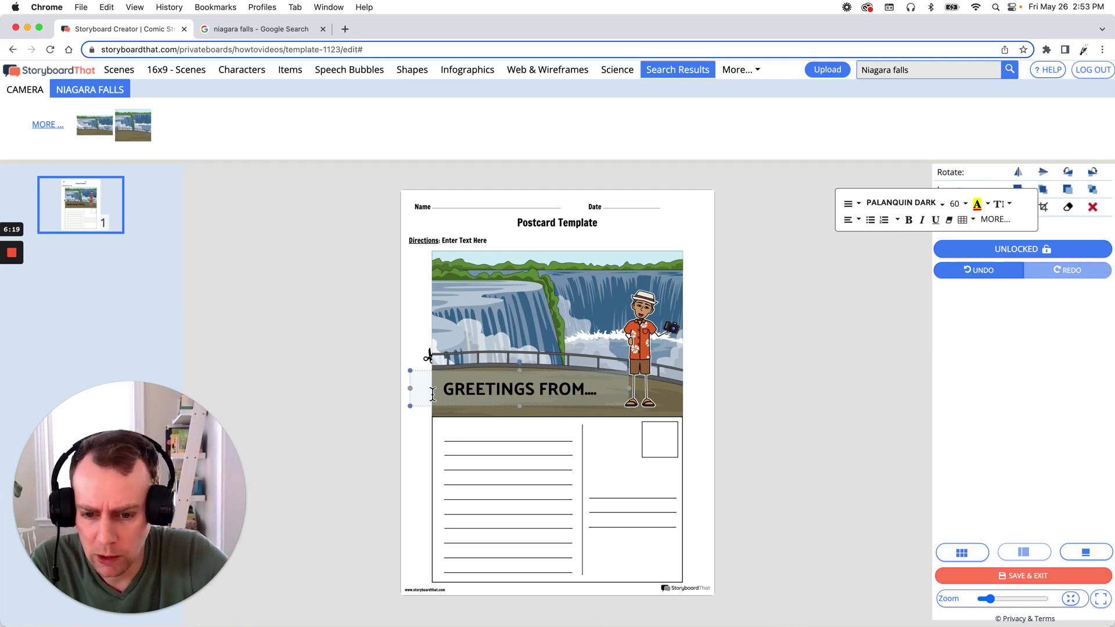
- Enlarge the GREETINGS FROM.... text to font size 76
drag(444, 395, 655, 398)
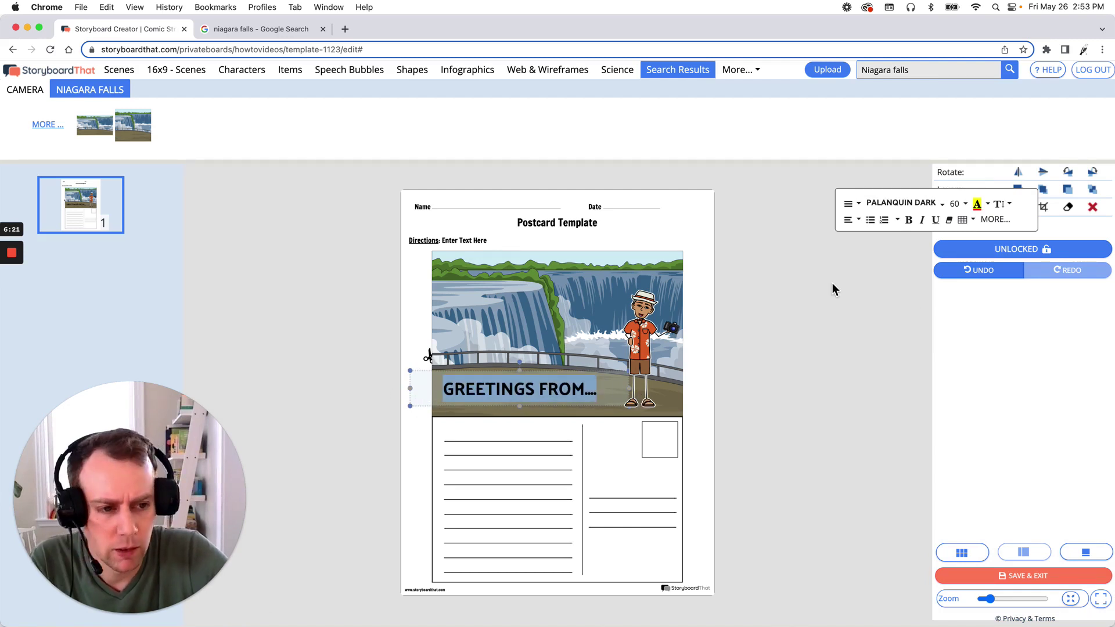
click(963, 204)
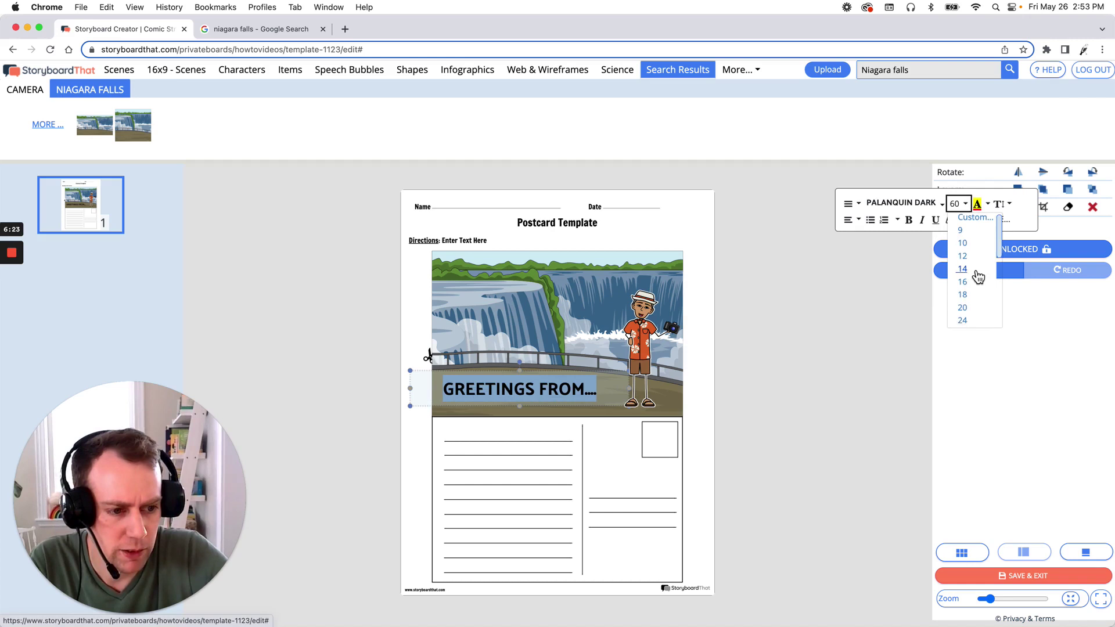
scroll(978, 277, down, 5)
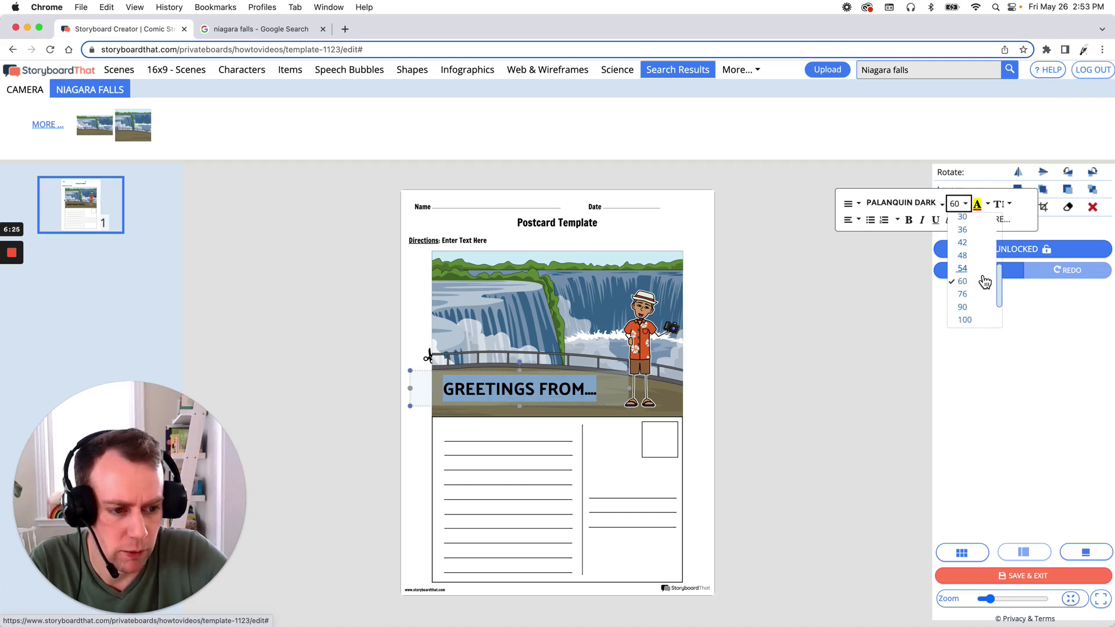
click(974, 295)
click(673, 417)
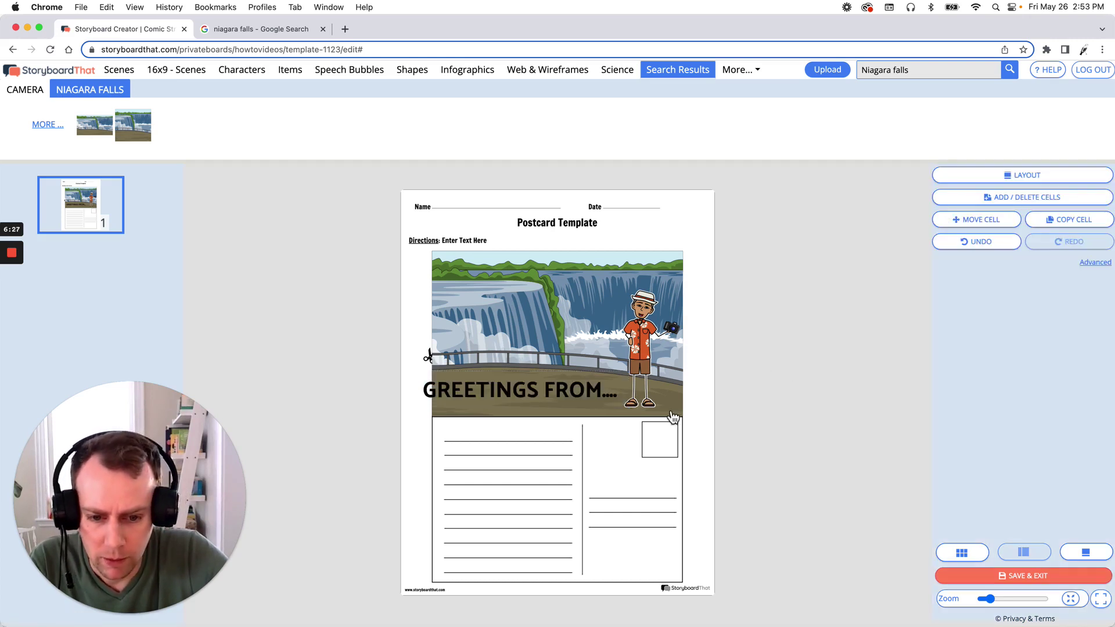
click(597, 394)
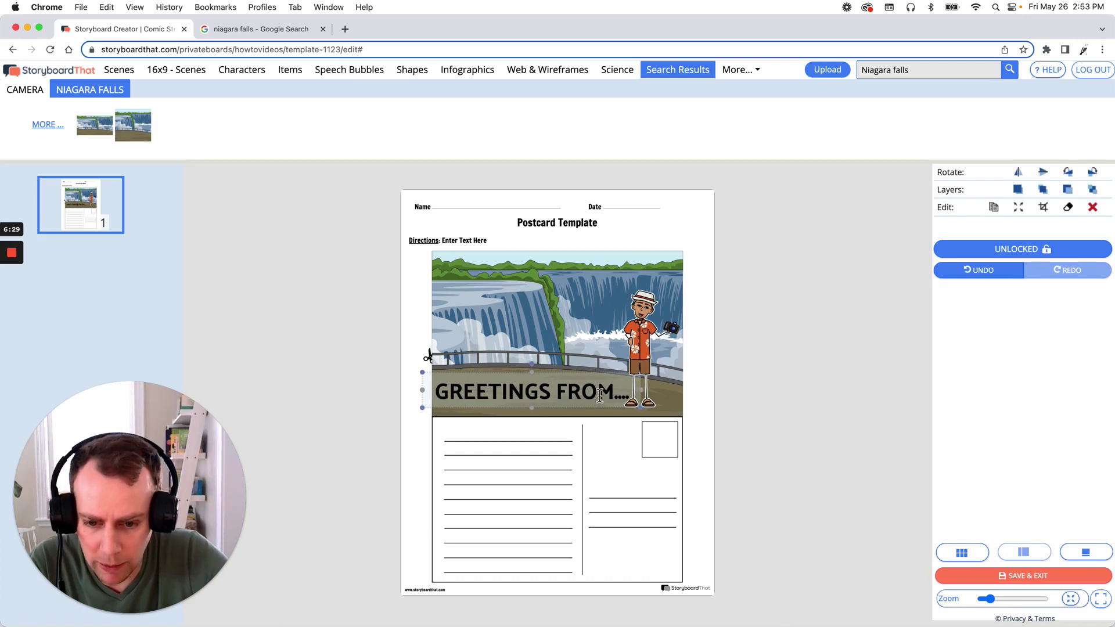
click(745, 408)
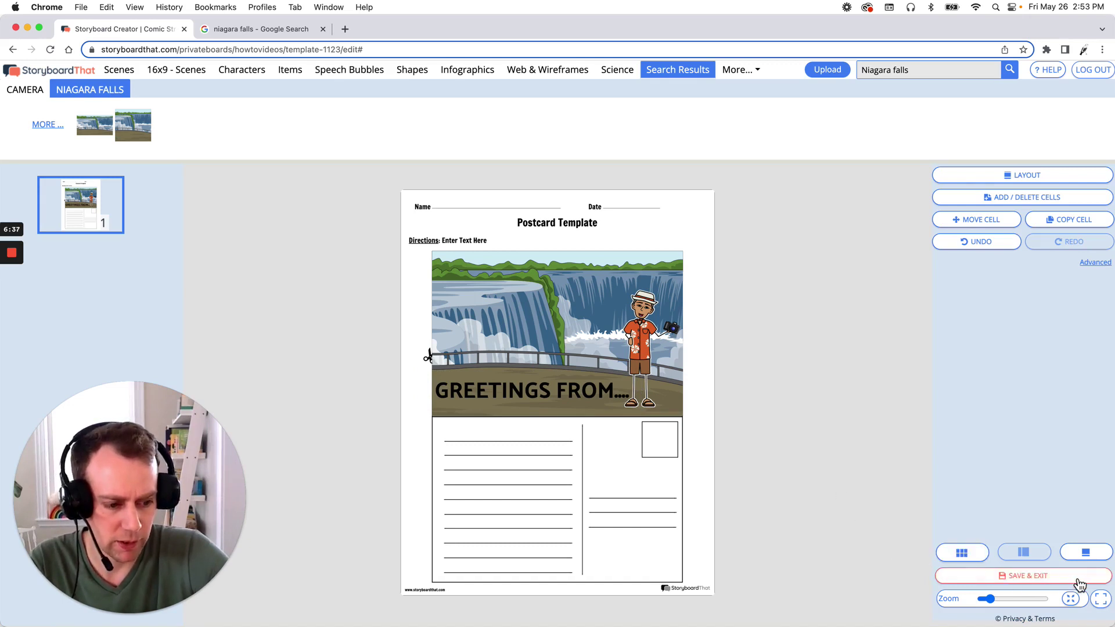
click(1027, 575)
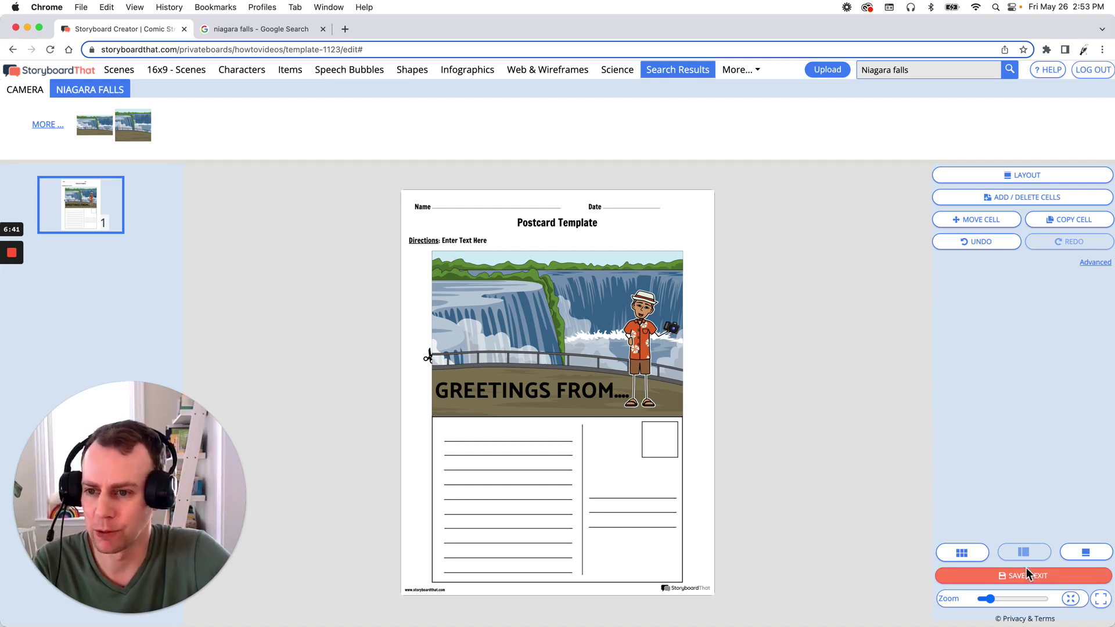